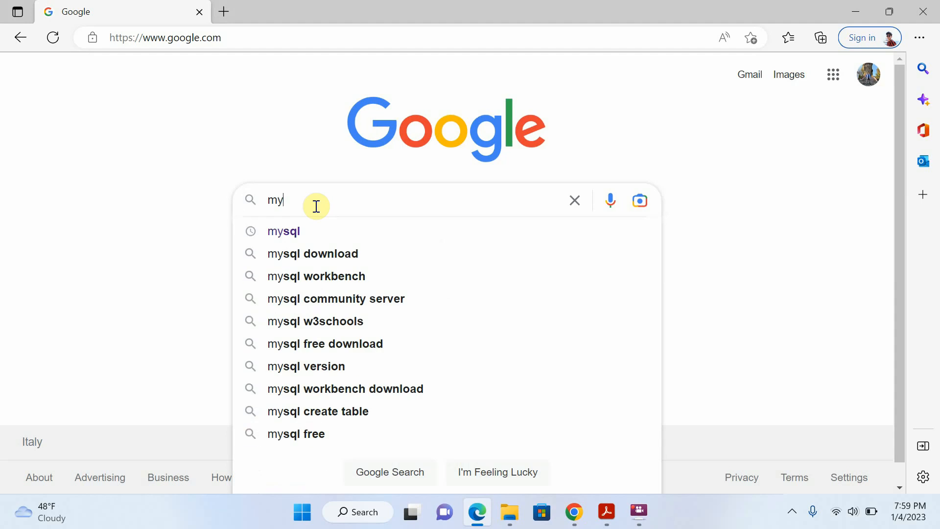
Search Google for mysql and open the official mysql.com site in a new tab
text(sql)
key(Return)
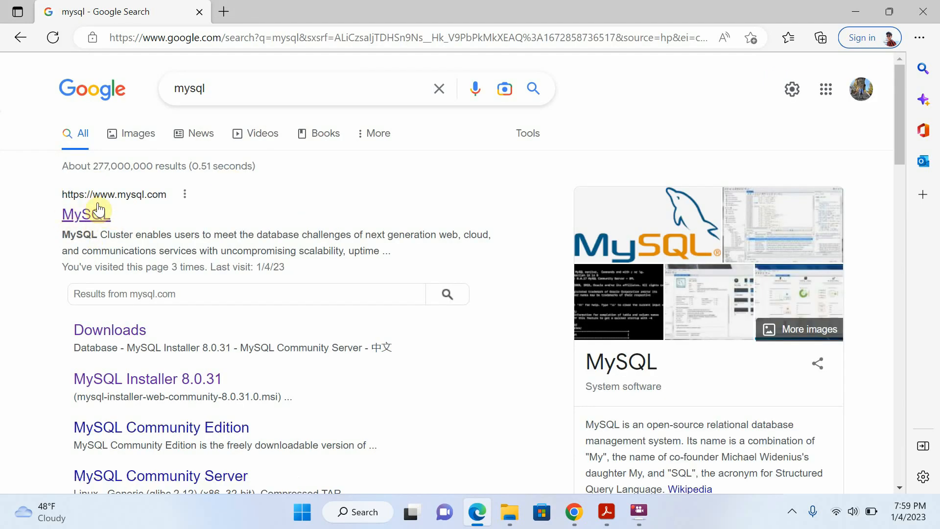
middle_click(84, 218)
click(276, 10)
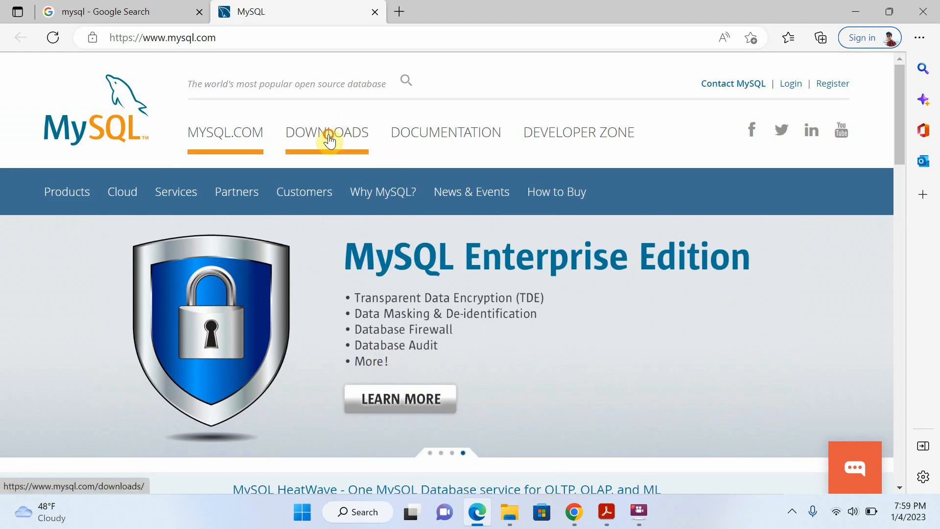
Open the MySQL Community (GPL) Downloads page from the site's downloads section
click(329, 140)
scroll(435, 255, down, 6)
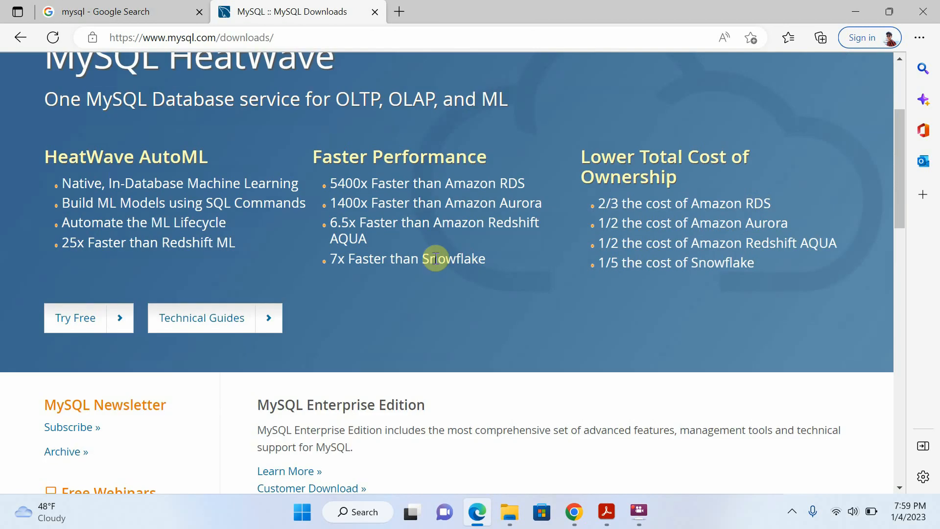
scroll(436, 258, down, 8)
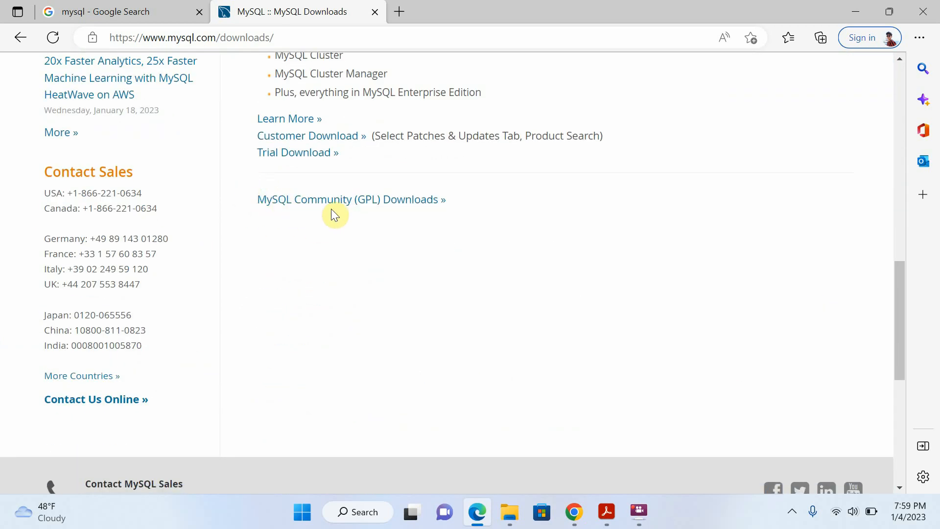
click(386, 205)
Download the 431.7M MySQL Installer 8.0.31 MSI for Windows without logging in or signing up
scroll(415, 294, down, 1)
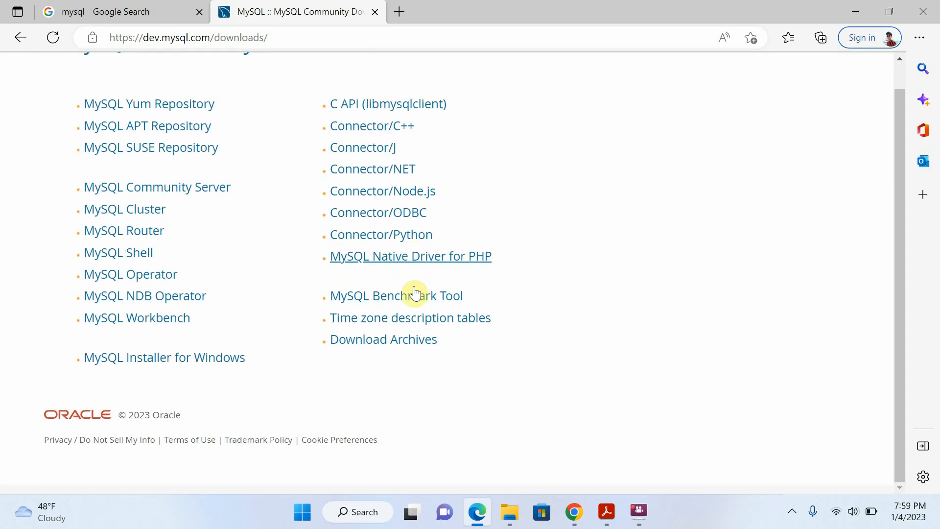
scroll(416, 294, up, 1)
scroll(416, 294, down, 1)
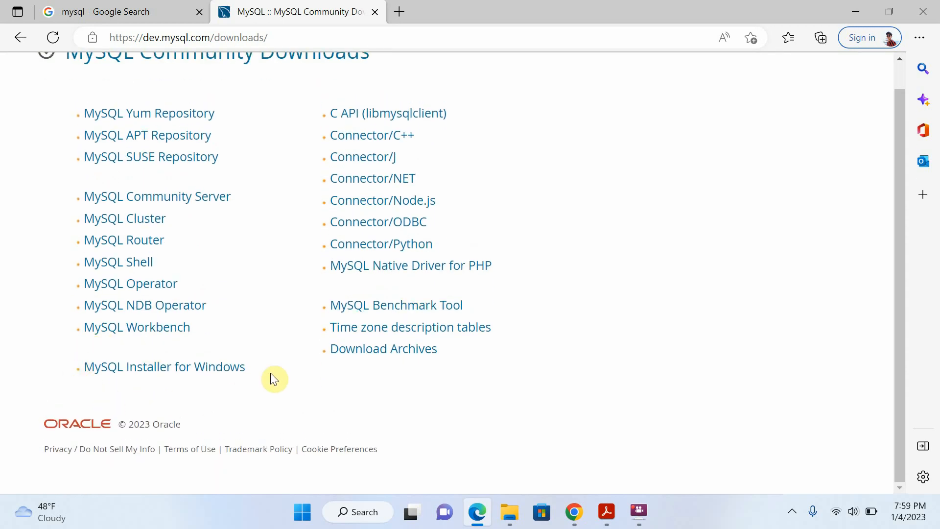
click(155, 372)
scroll(445, 320, down, 2)
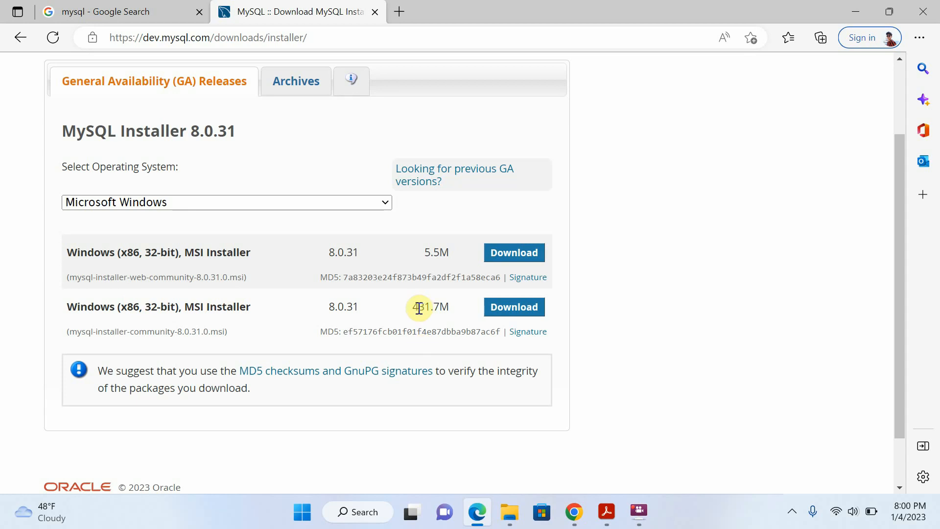
click(511, 310)
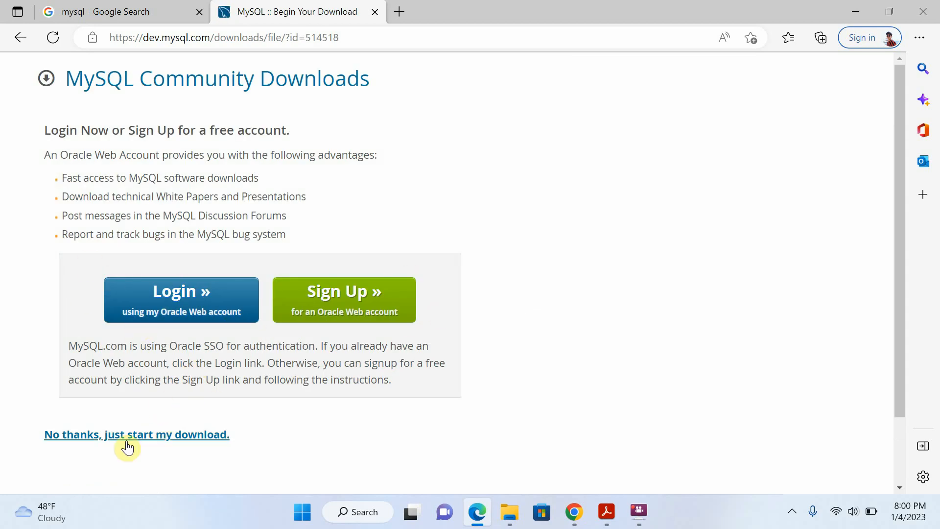
click(159, 441)
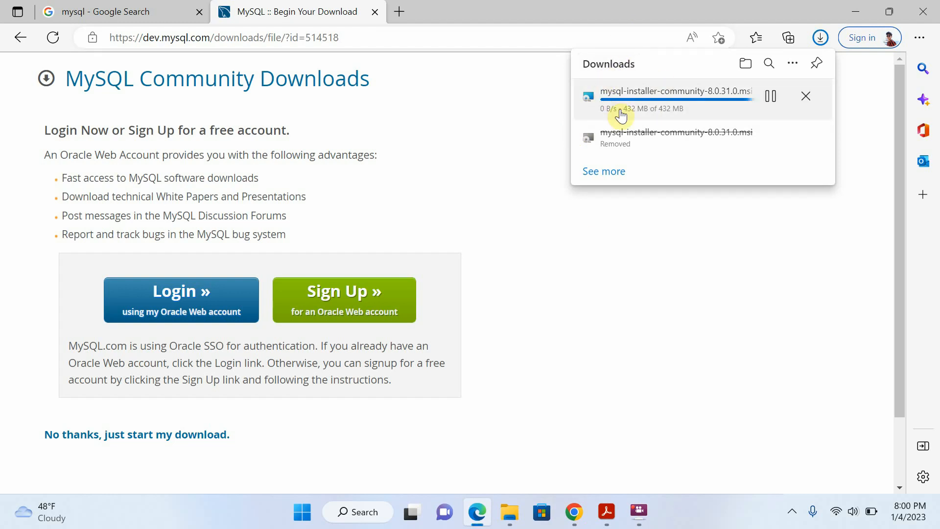
Launch mysql-installer-community-8.0.31.0 from the Downloads folder and accept the mandatory installer upgrade
click(505, 507)
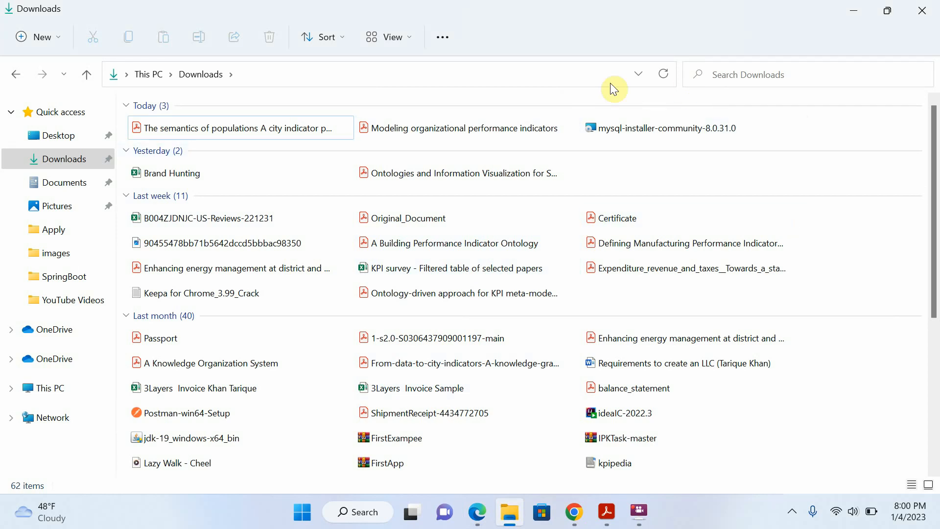
double_click(639, 129)
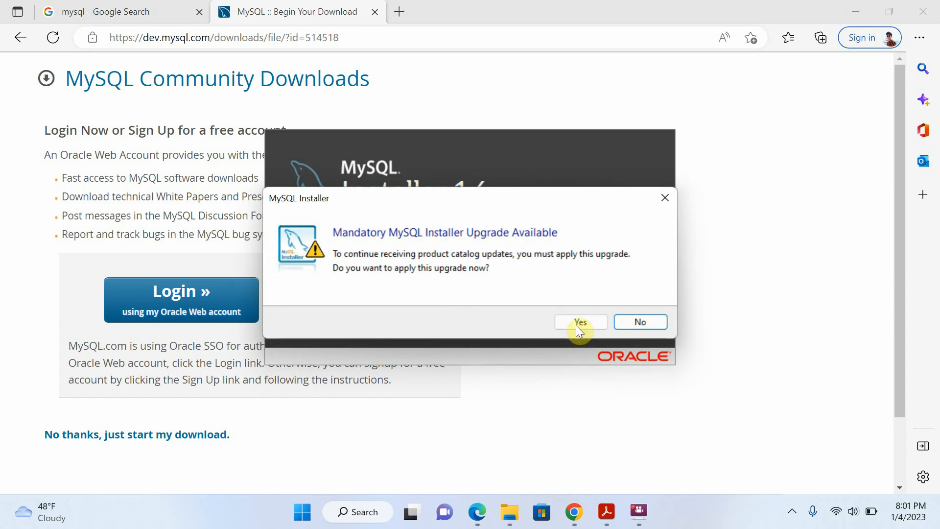
click(586, 321)
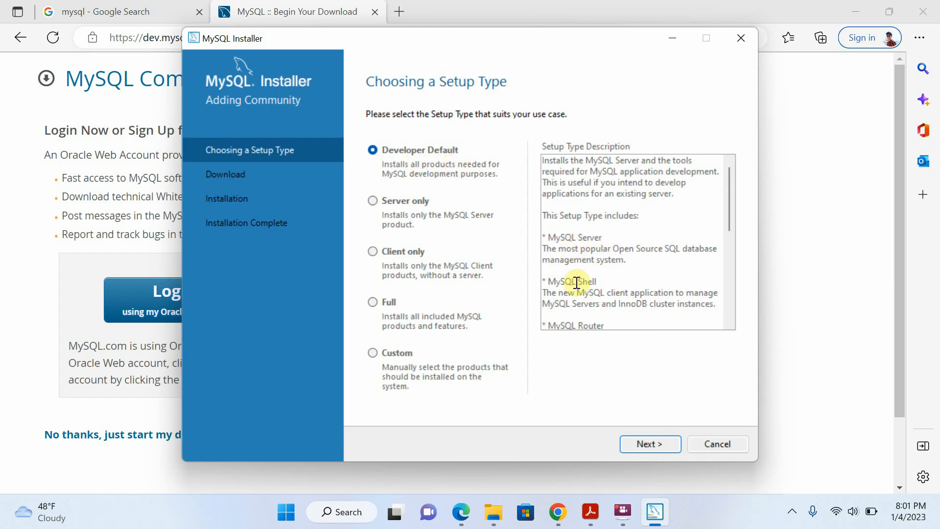
Review the descriptions of the Developer Default, Server only, Client only and Custom setup types
scroll(577, 283, down, 2)
scroll(588, 298, down, 1)
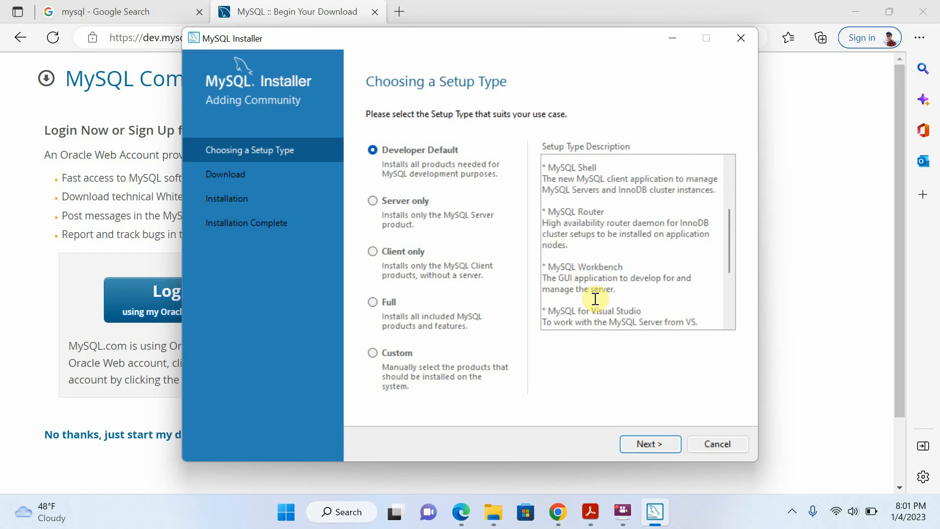
scroll(583, 299, down, 3)
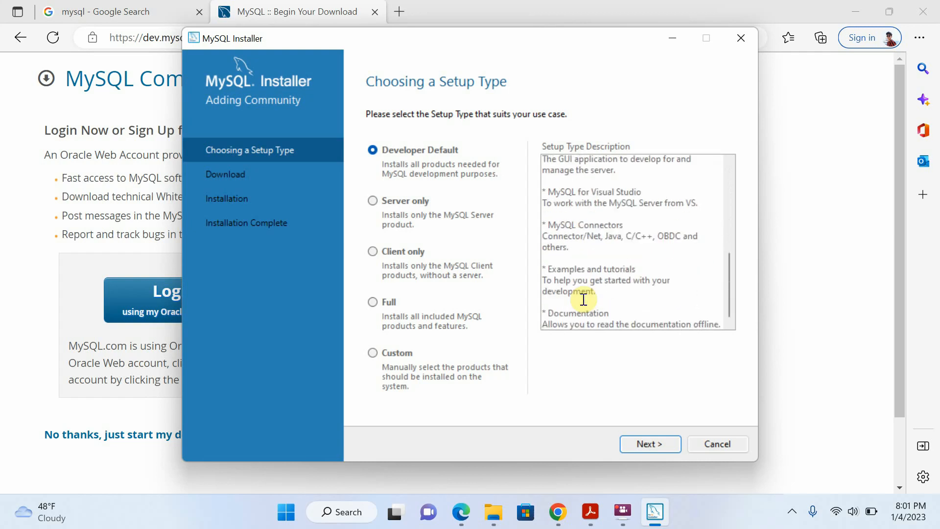
scroll(583, 299, up, 2)
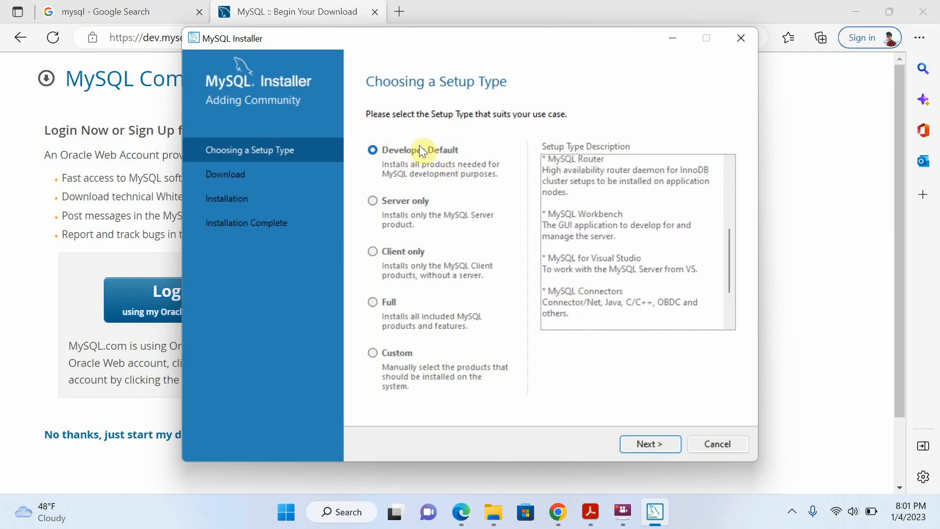
click(377, 200)
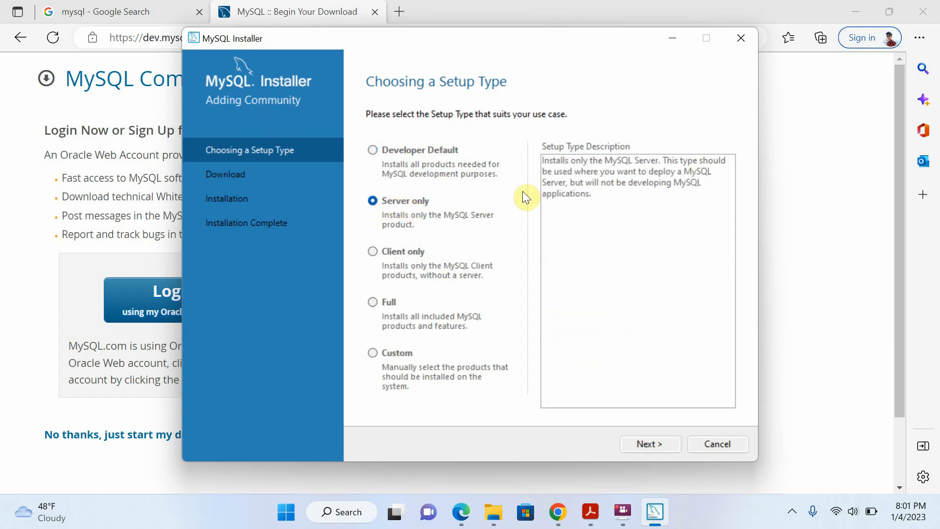
click(377, 252)
scroll(594, 280, down, 3)
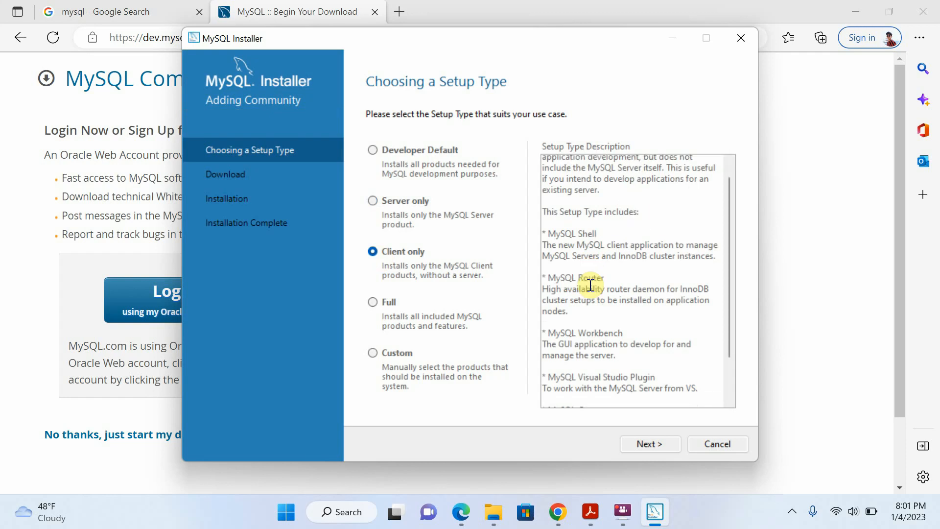
click(373, 355)
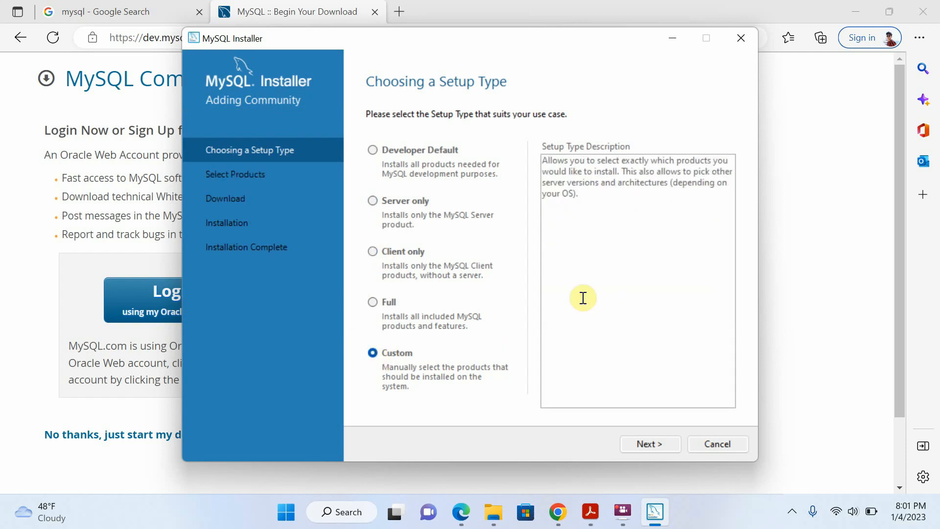
Choose the Developer Default setup type and keep the default MySQL Server 8.0 directories despite the path conflict
click(372, 152)
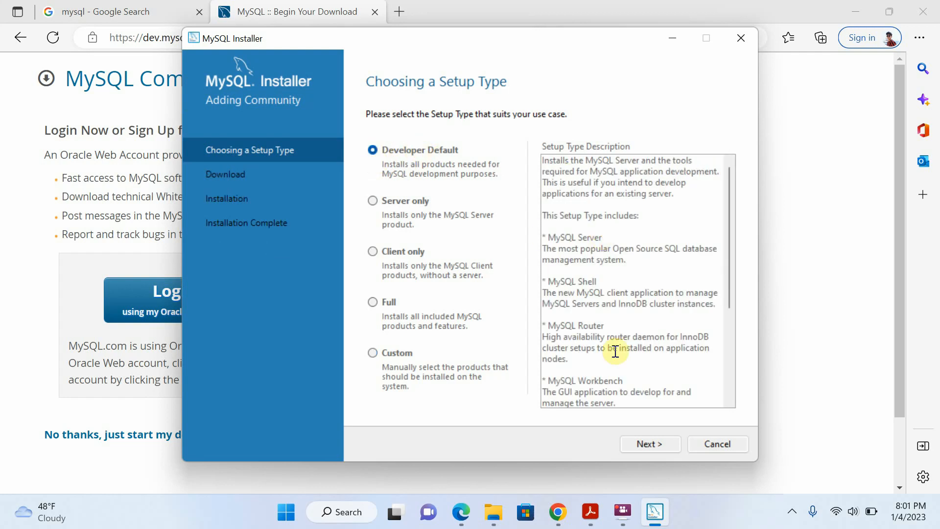
scroll(616, 351, down, 1)
scroll(615, 351, down, 3)
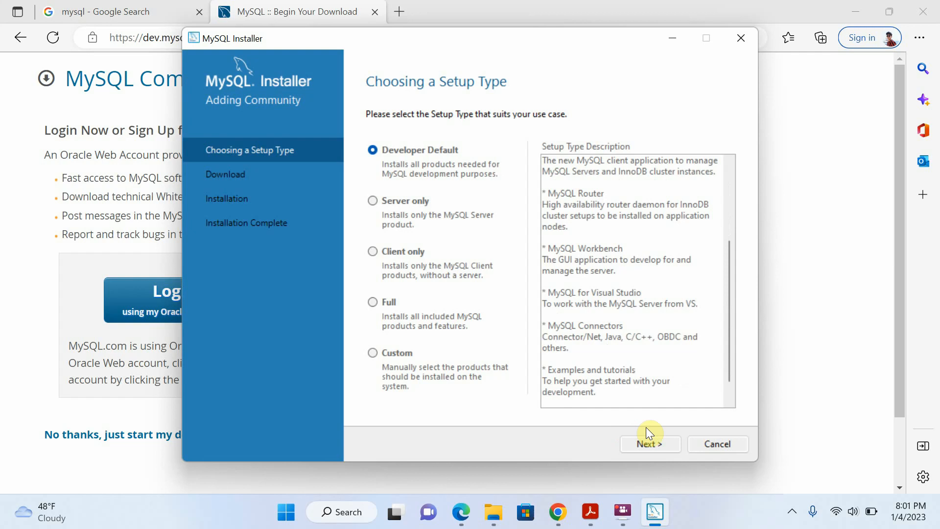
click(658, 443)
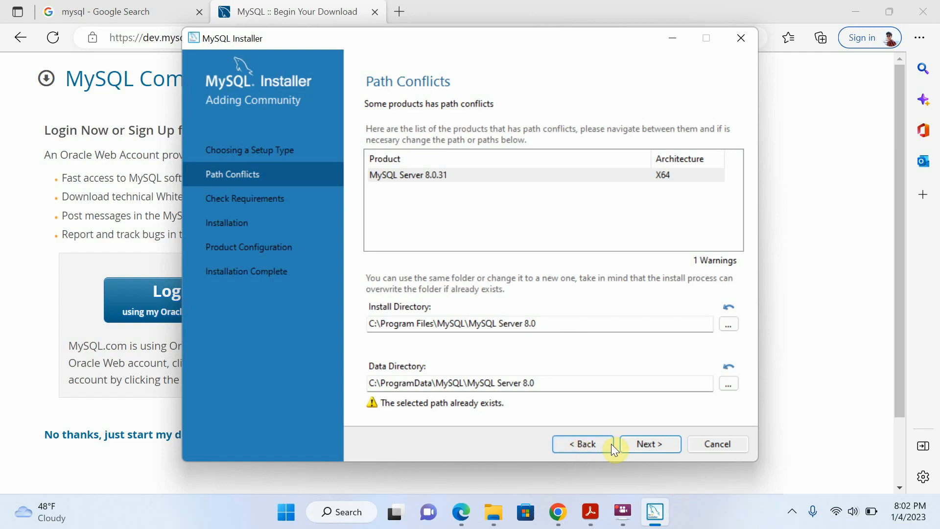
click(658, 446)
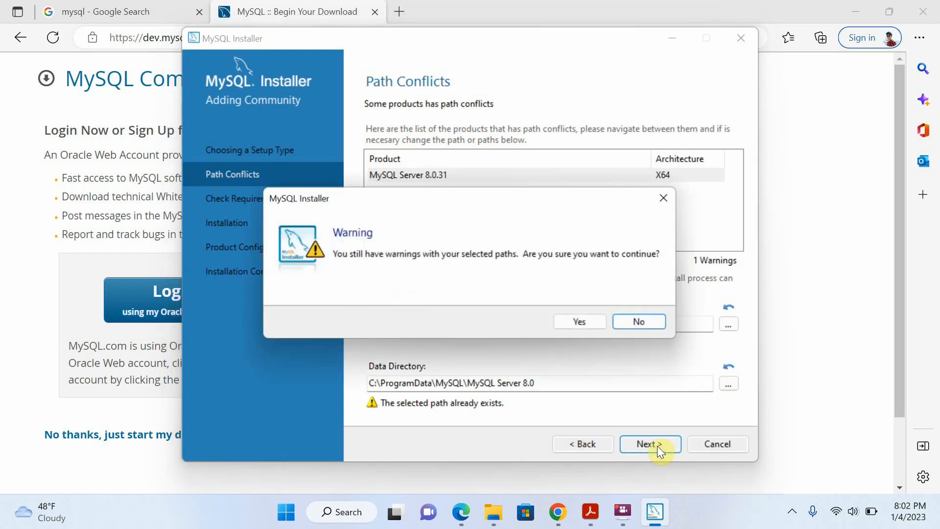
click(585, 315)
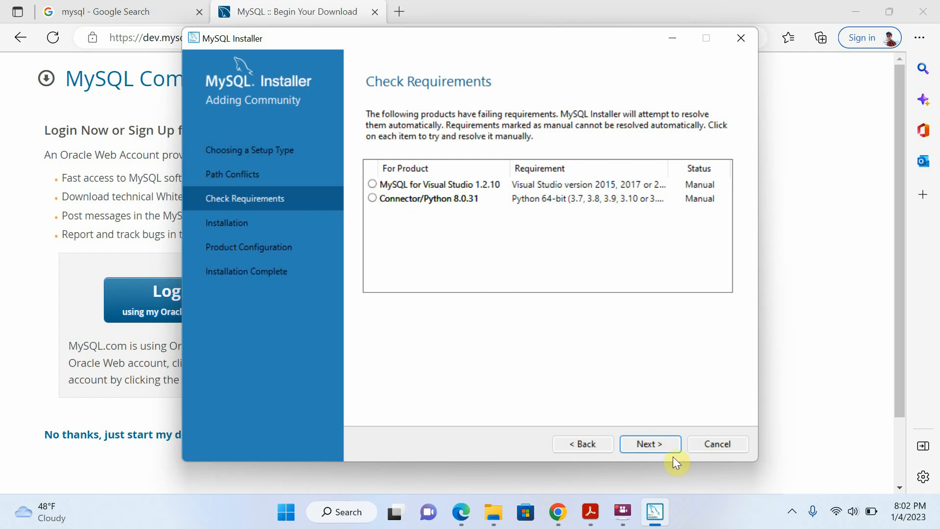
Check the MySQL for Visual Studio requirement and continue without the products whose requirements are missing
click(372, 186)
click(402, 245)
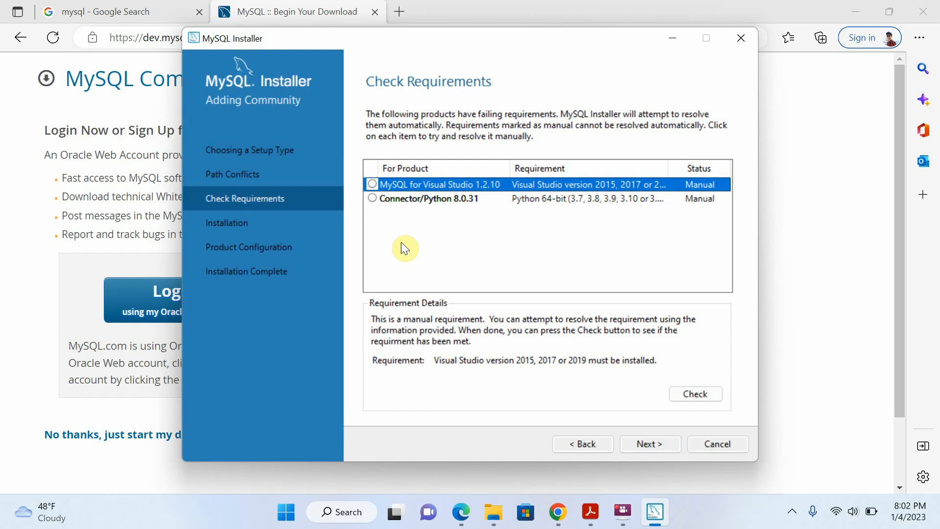
click(647, 445)
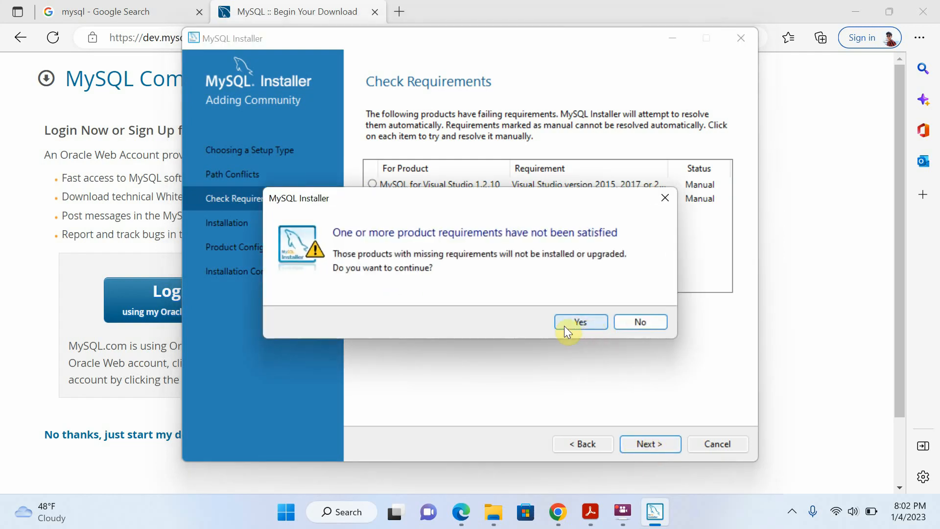
click(568, 322)
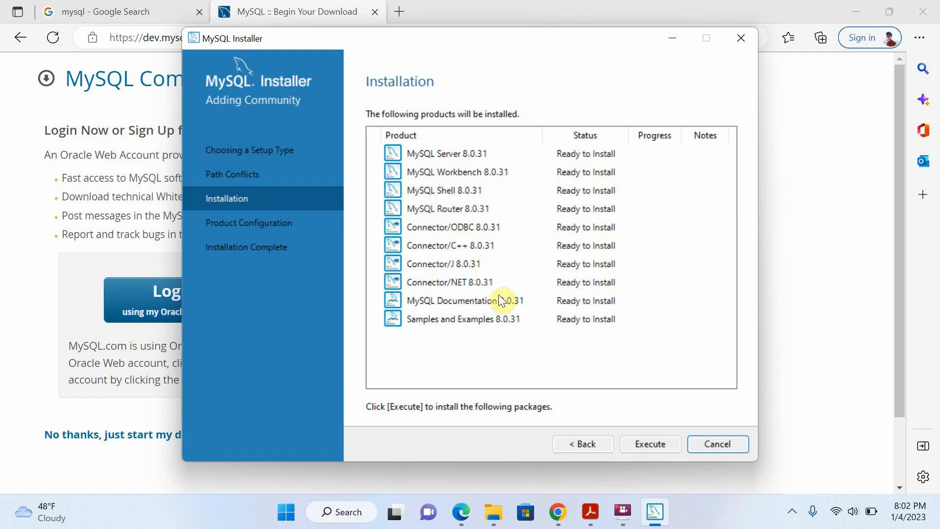
Install the listed MySQL products and proceed to the product configuration
click(648, 442)
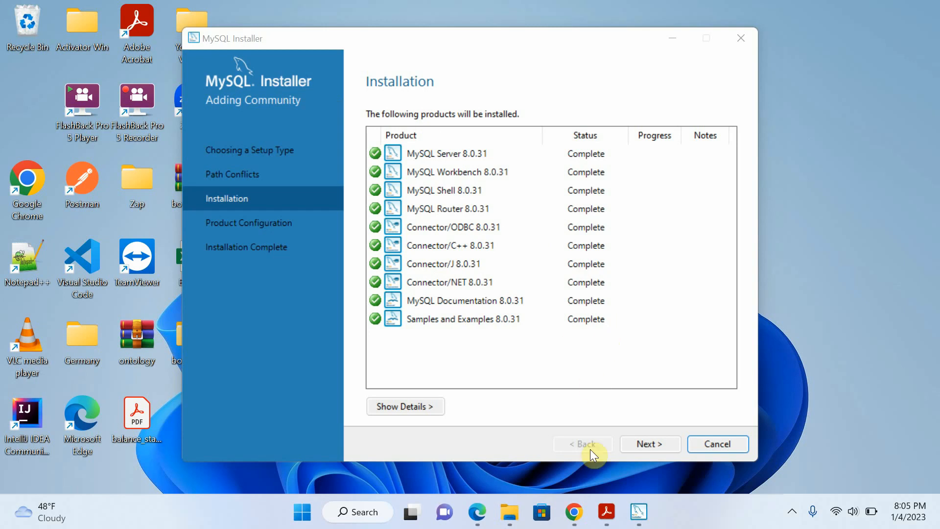
click(653, 451)
click(653, 449)
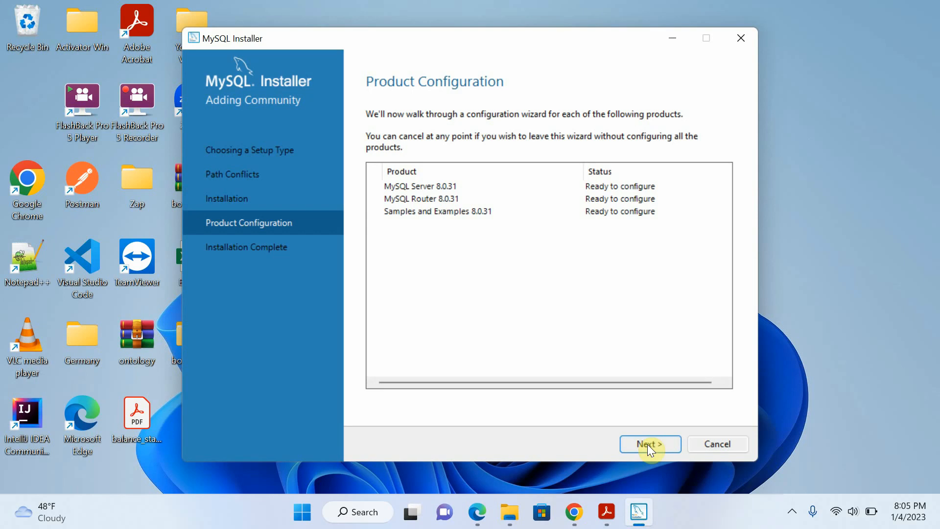
Configure MySQL Server as a Development Computer on TCP/IP port 3306 with strong password encryption for authentication
click(647, 445)
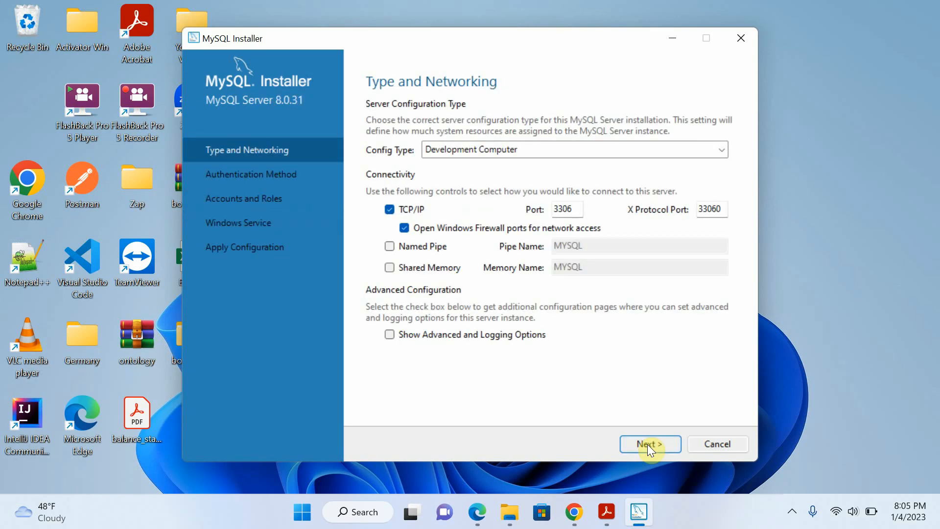
click(563, 214)
click(652, 442)
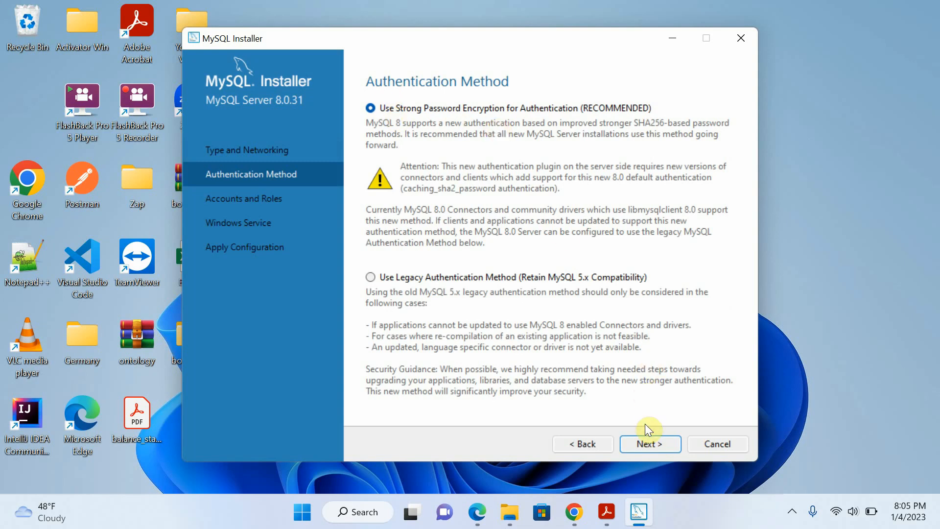
click(645, 443)
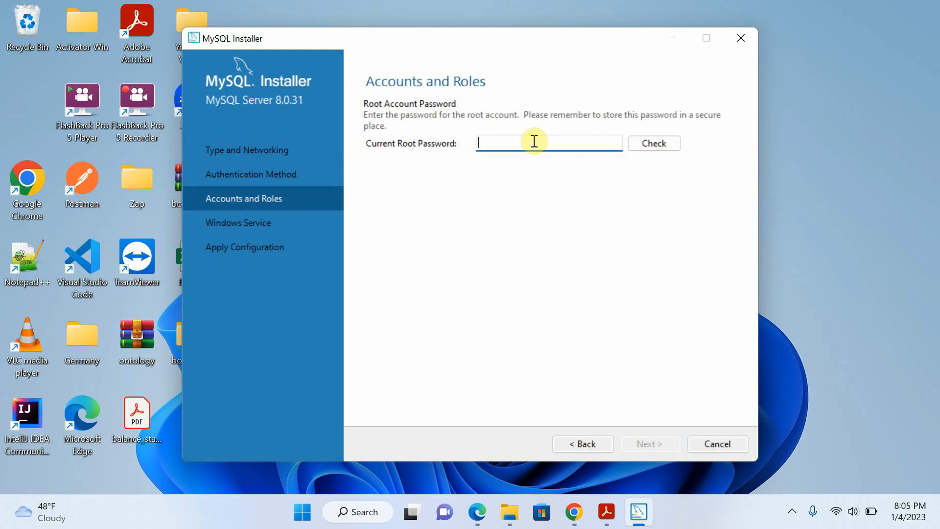
Enter and check the current root password, and accept the MYSQL80 Windows service running under the Standard System Account
text(root)
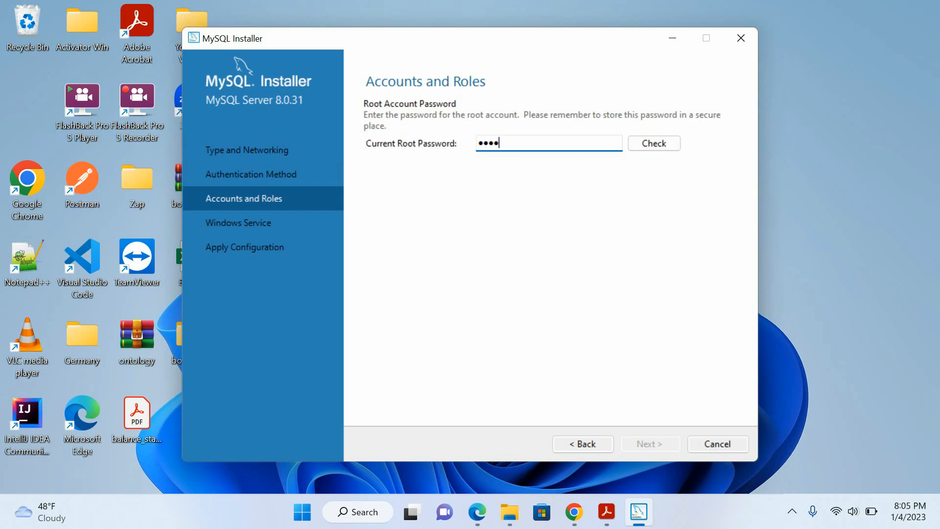
click(668, 137)
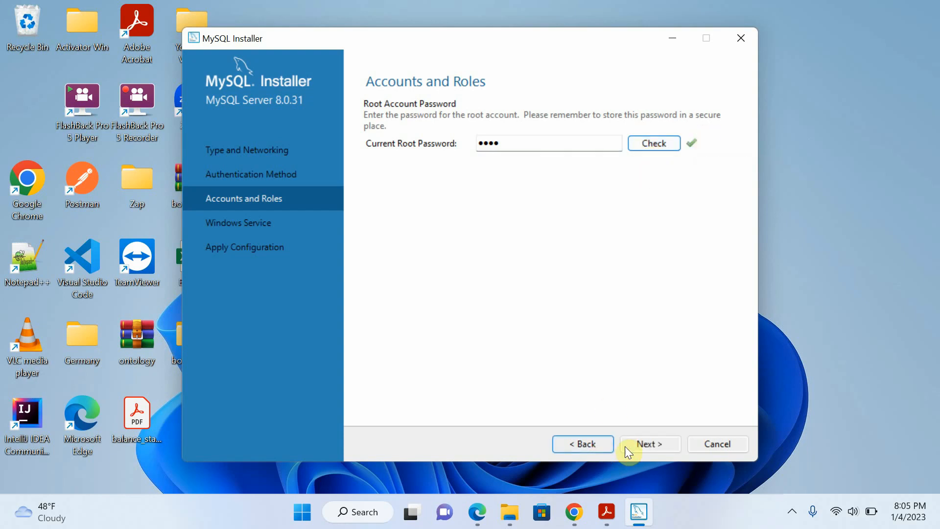
click(643, 449)
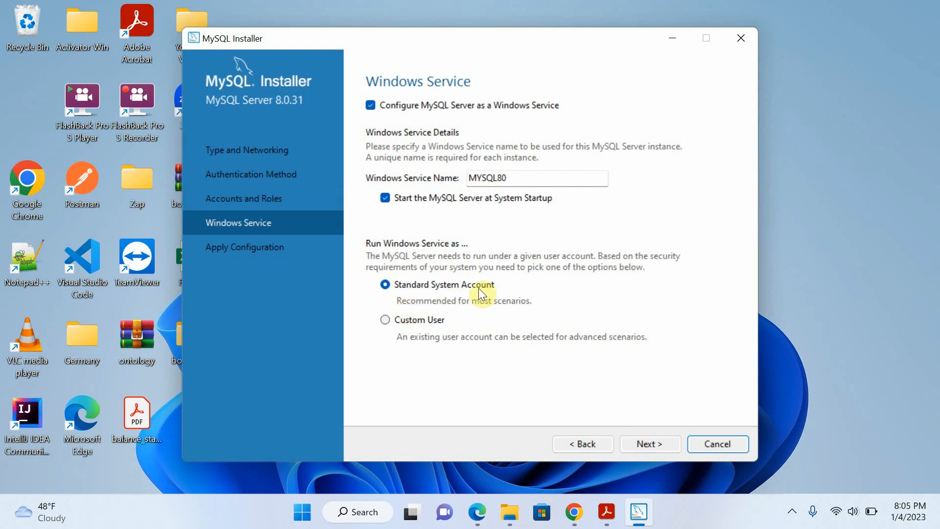
click(648, 444)
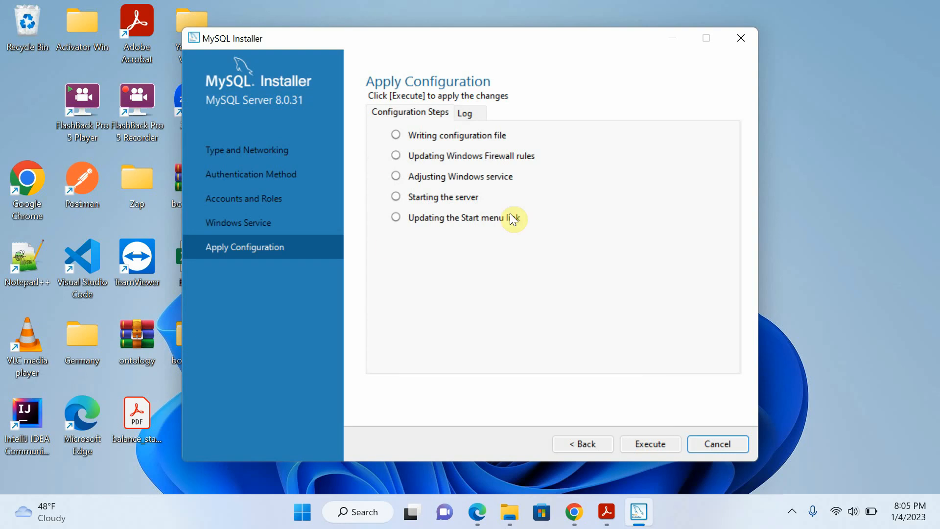
Apply the MySQL Server 8.0.31 configuration and finish the MySQL Router configuration without bootstrapping it for InnoDB Cluster
click(650, 444)
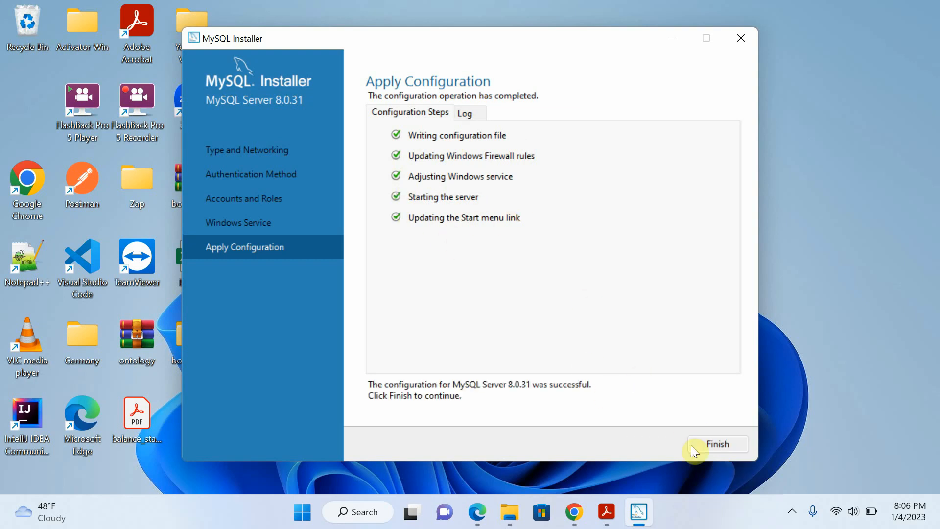
click(721, 444)
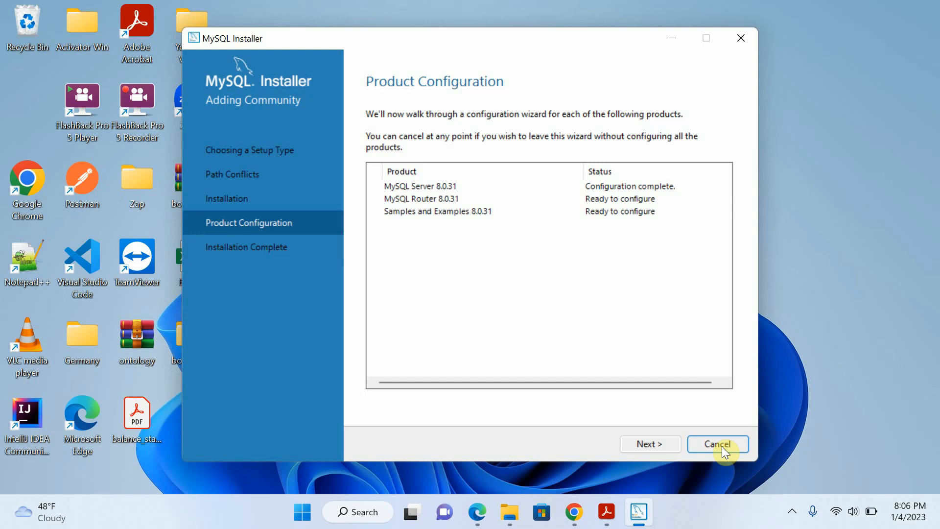
click(653, 439)
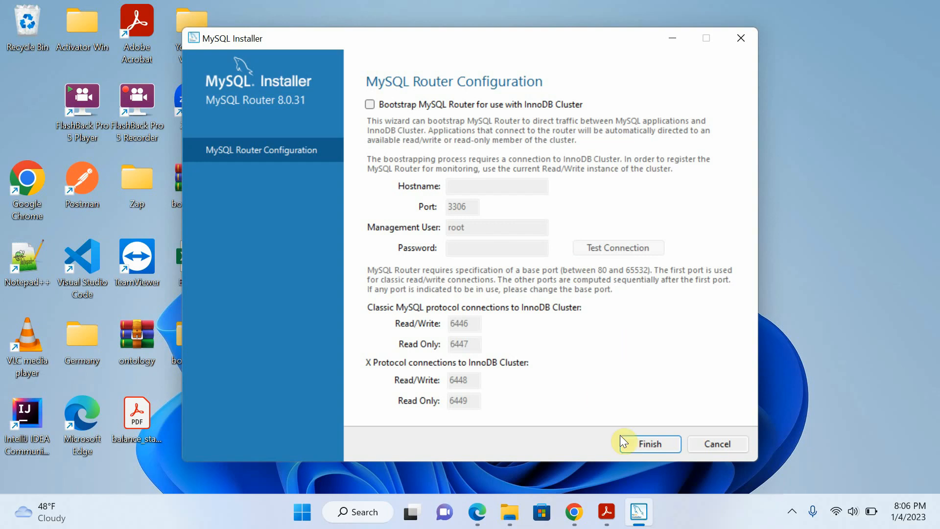
click(655, 445)
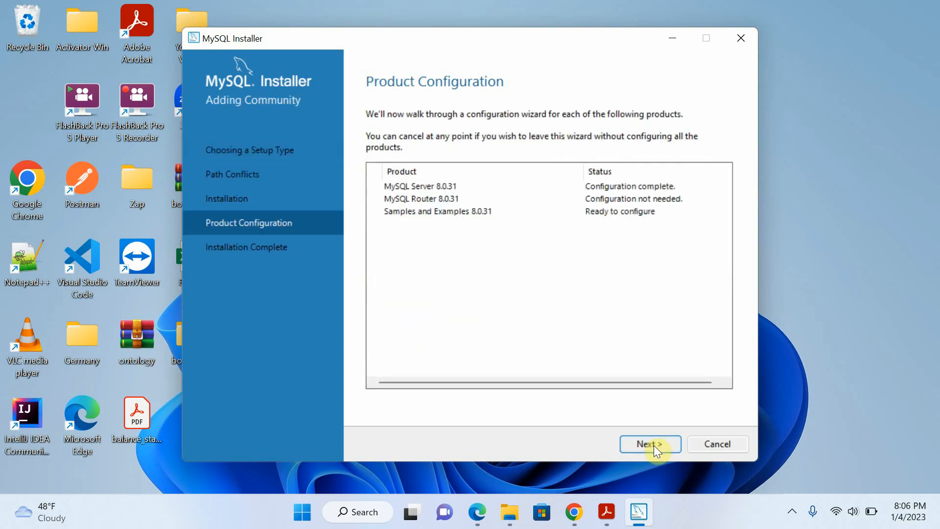
For Samples and Examples, enter and check the root account's password for MySQL Server 8.0.31, and proceed to applying the configuration
click(654, 445)
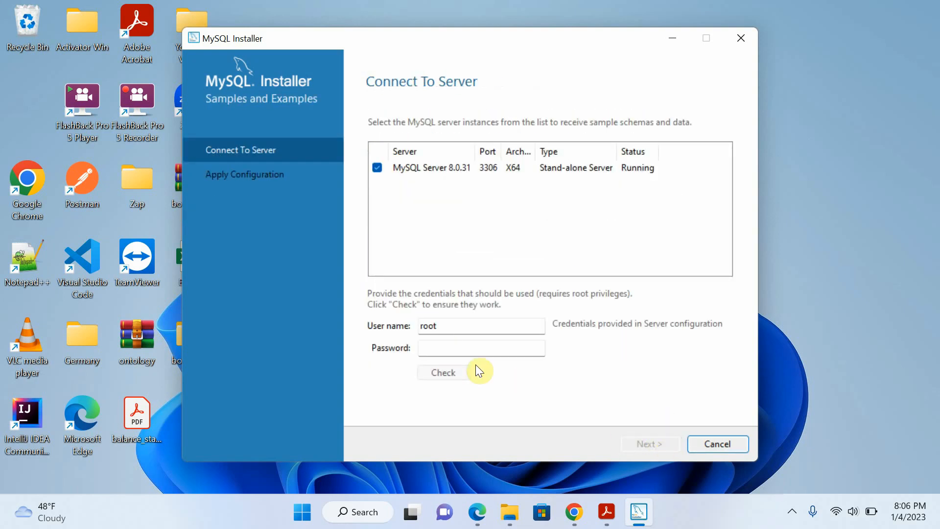
click(443, 345)
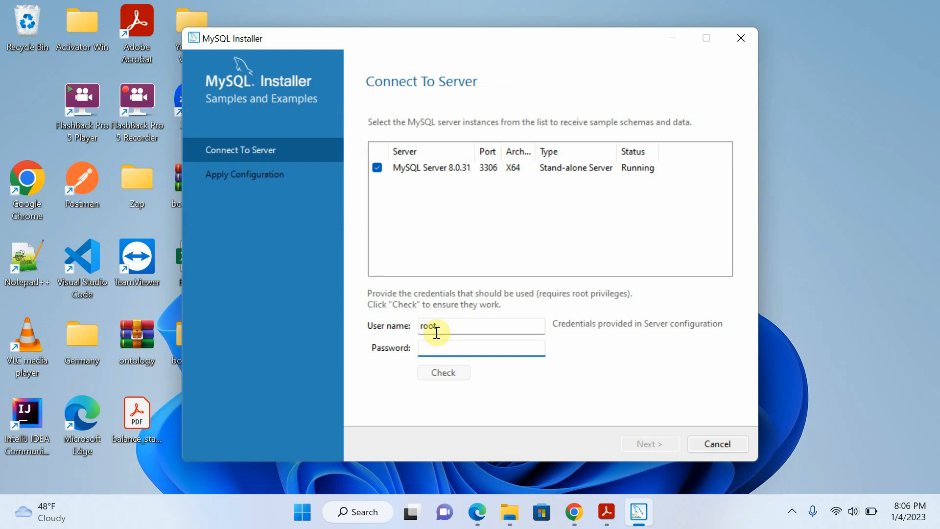
click(436, 333)
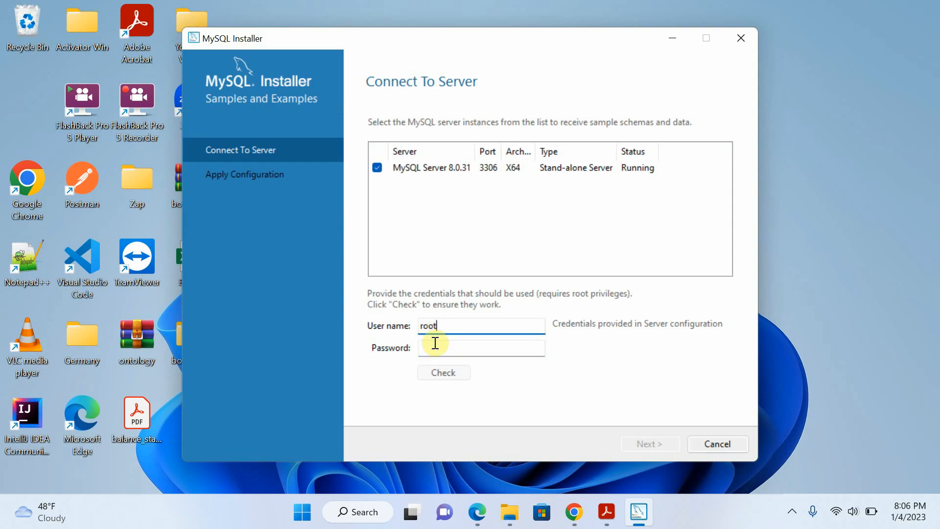
click(433, 353)
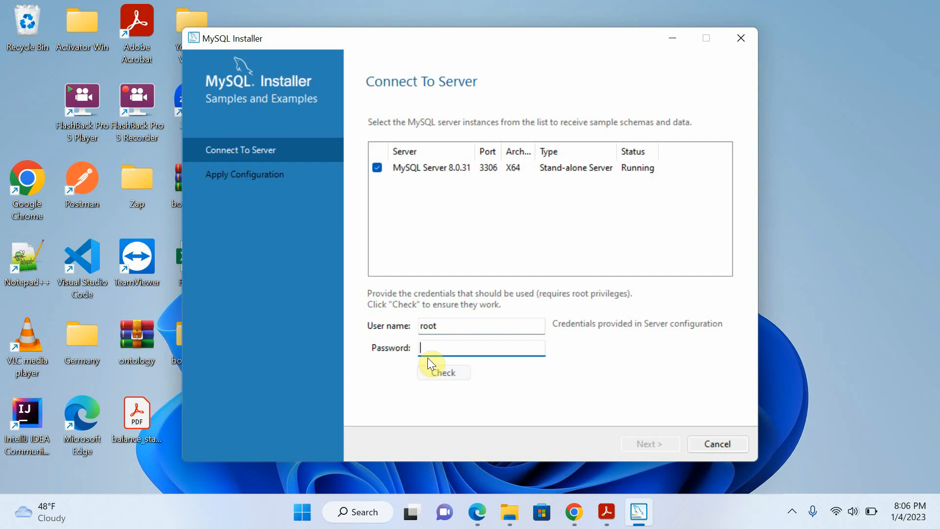
text(root)
click(441, 373)
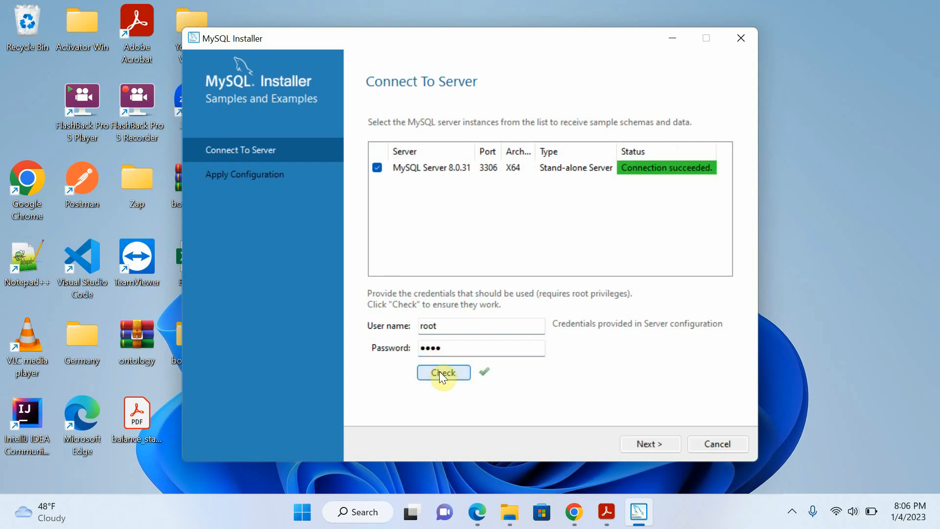
click(639, 442)
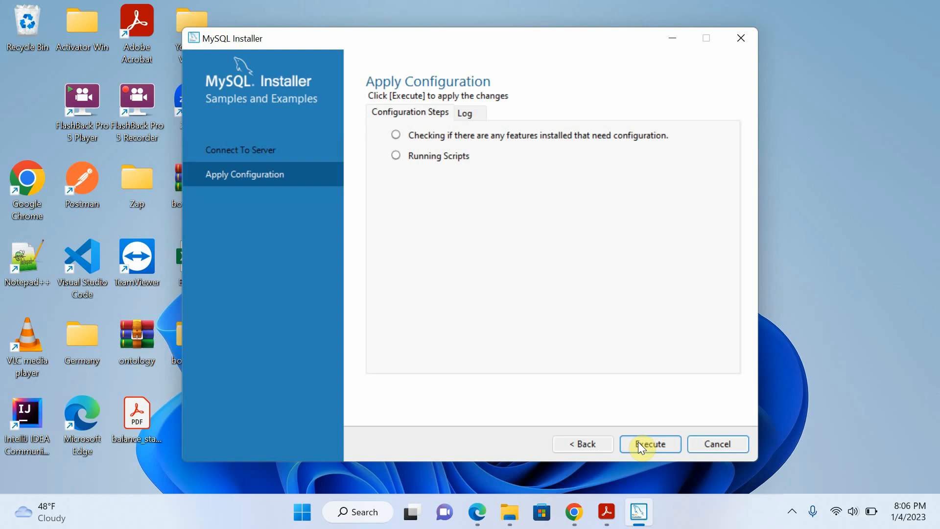
Apply the Samples and Examples configuration and finish the installation, with MySQL Workbench and MySQL Shell set to start after setup
click(638, 444)
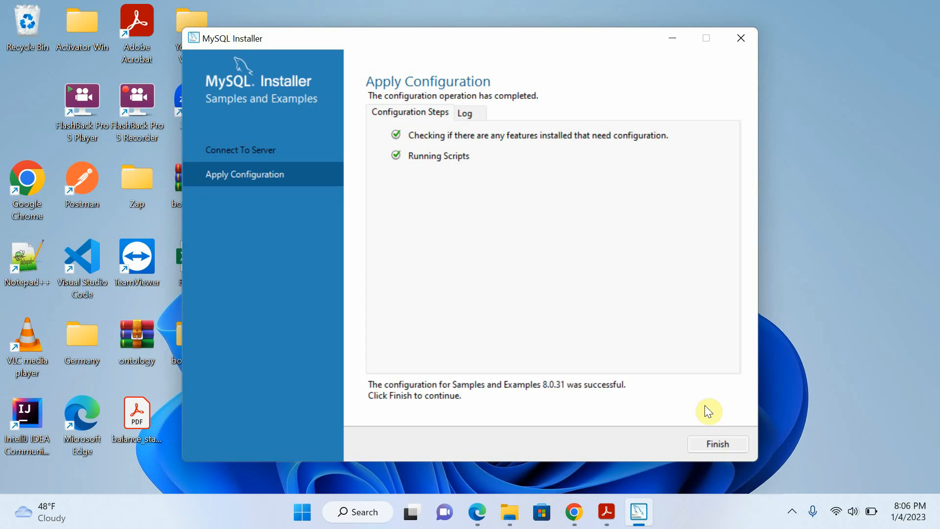
click(715, 443)
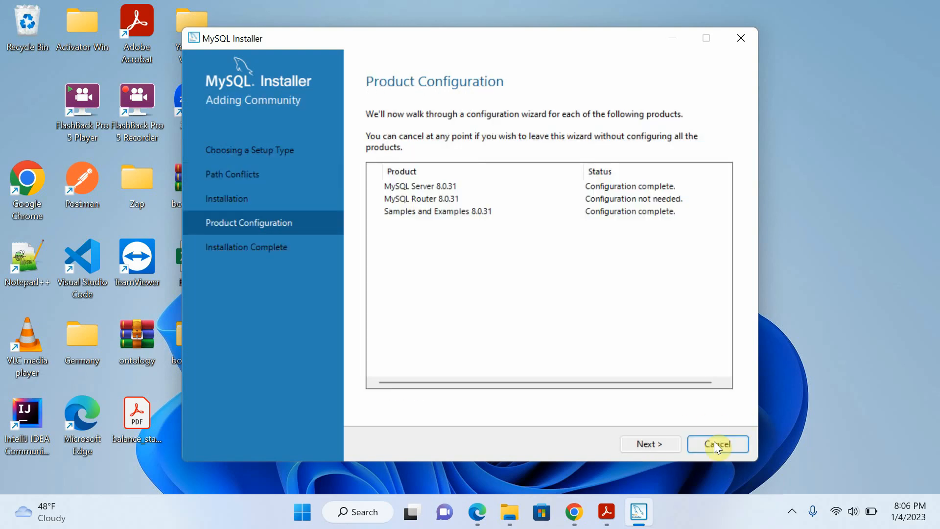
click(647, 446)
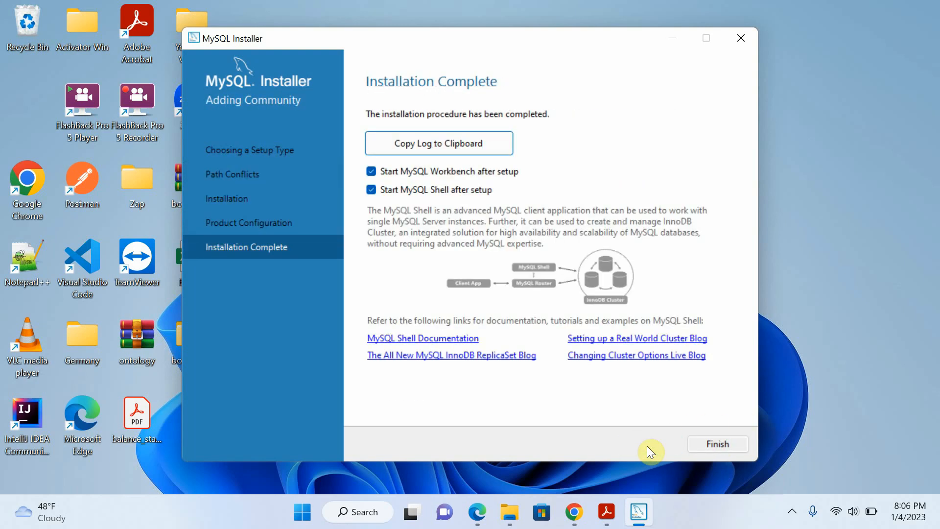
click(722, 445)
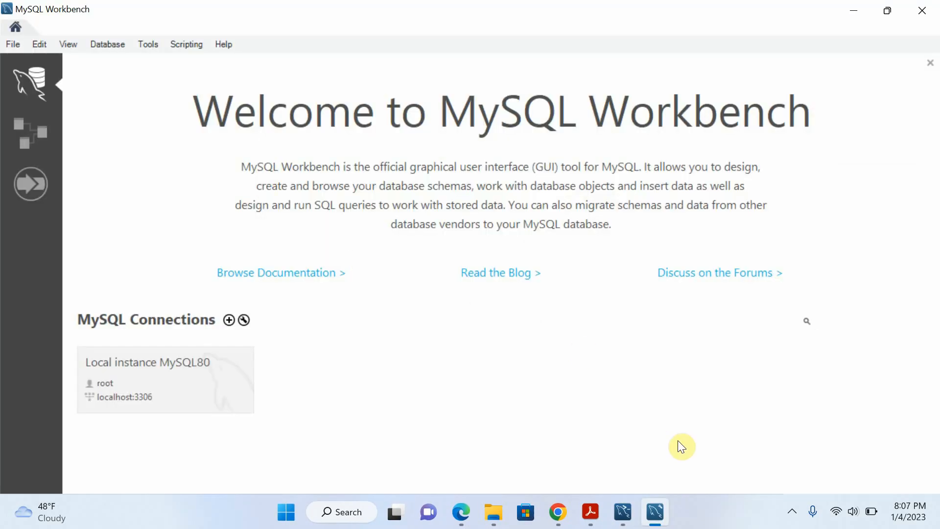
Bring up the MySQL Shell window and close it, and minimize MySQL Workbench to reach the desktop
click(632, 515)
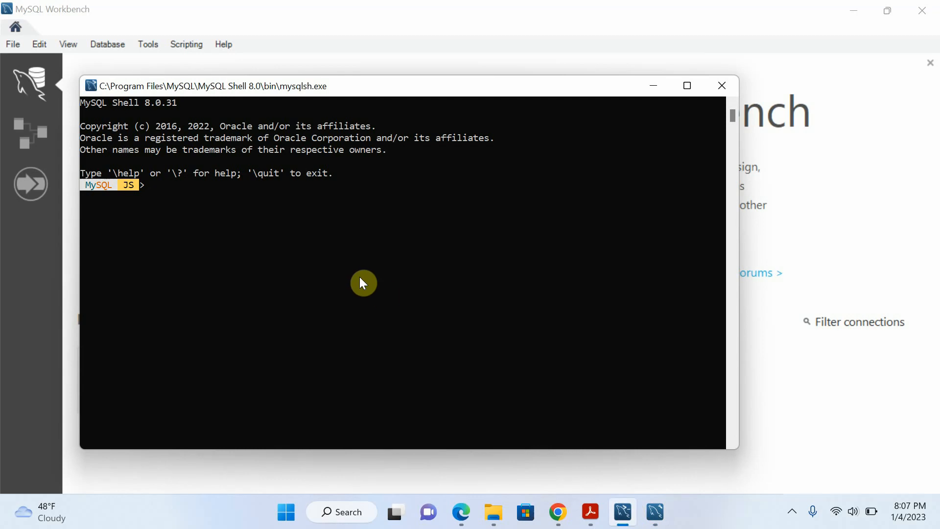
click(722, 91)
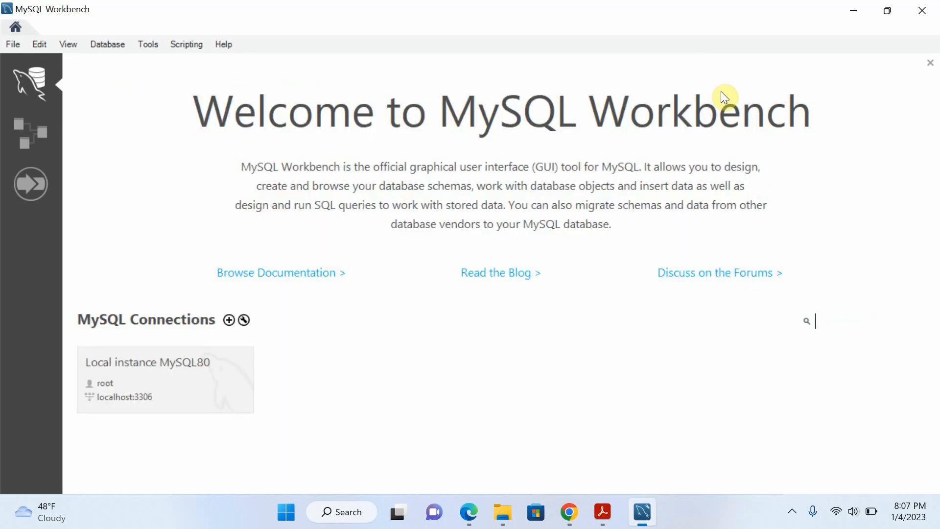
click(856, 11)
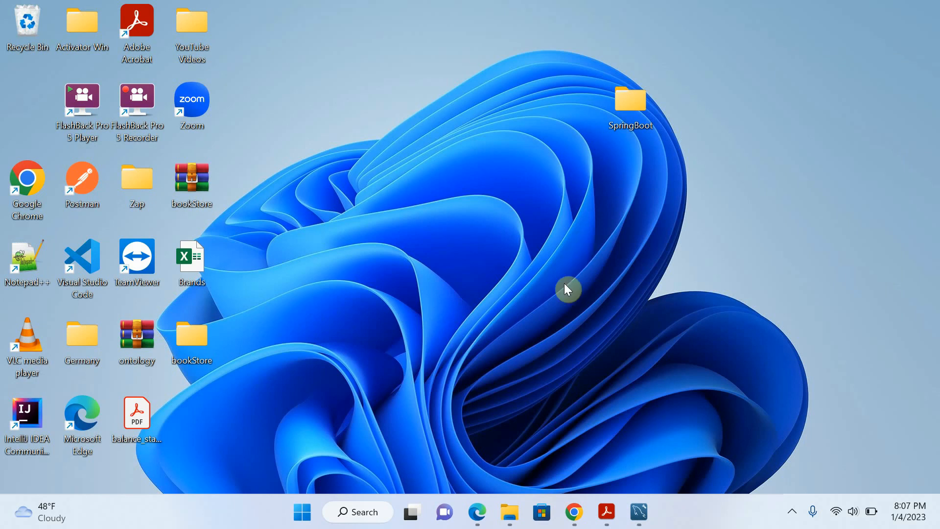
In File Explorer, open C:\Program Files\MySQL\MySQL Server 8.0\bin and copy the folder's full path
click(510, 512)
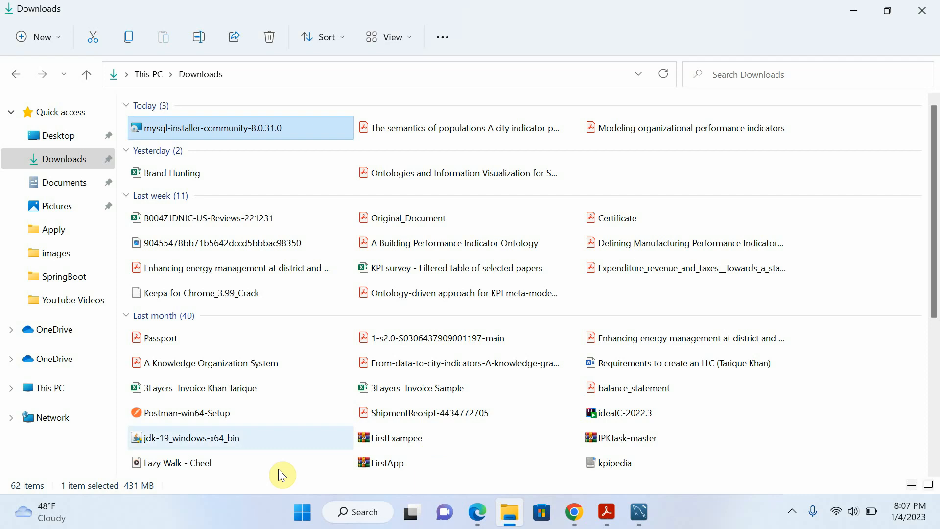
click(47, 388)
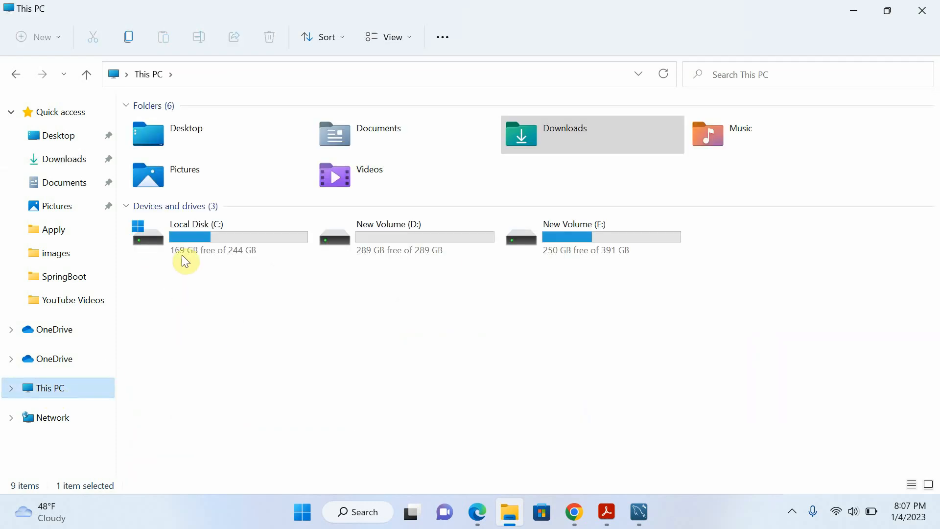
double_click(176, 240)
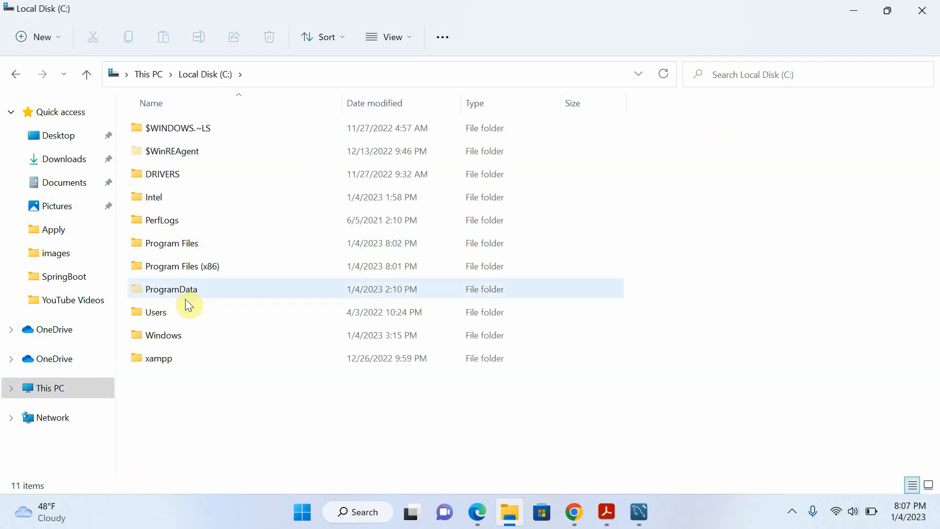
double_click(161, 245)
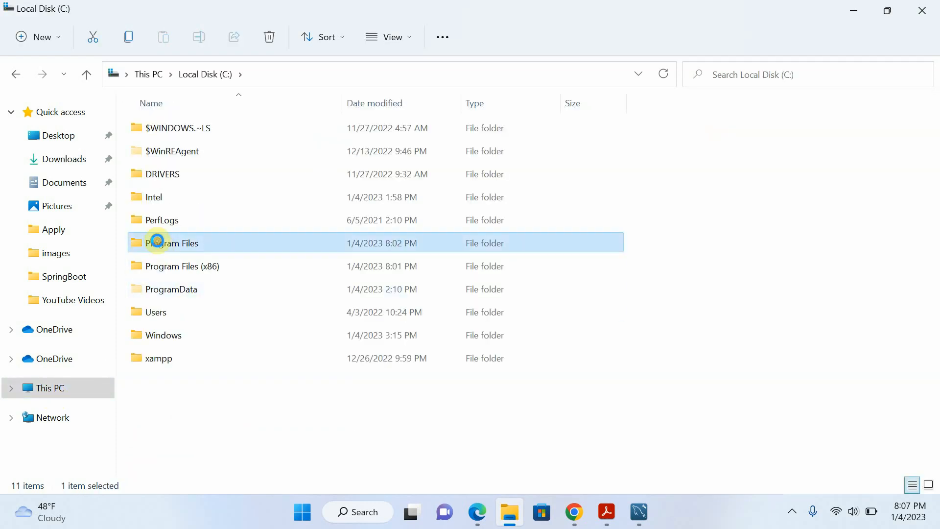
scroll(255, 316, down, 2)
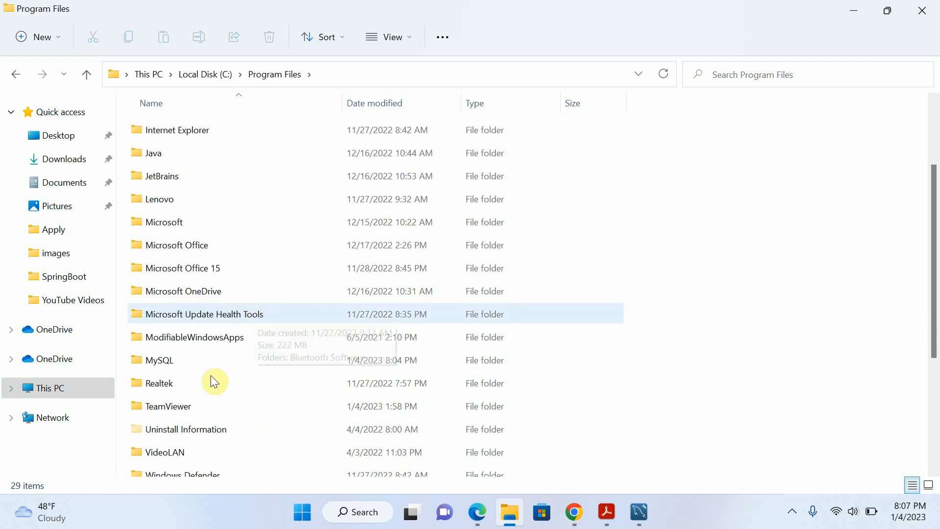
double_click(161, 367)
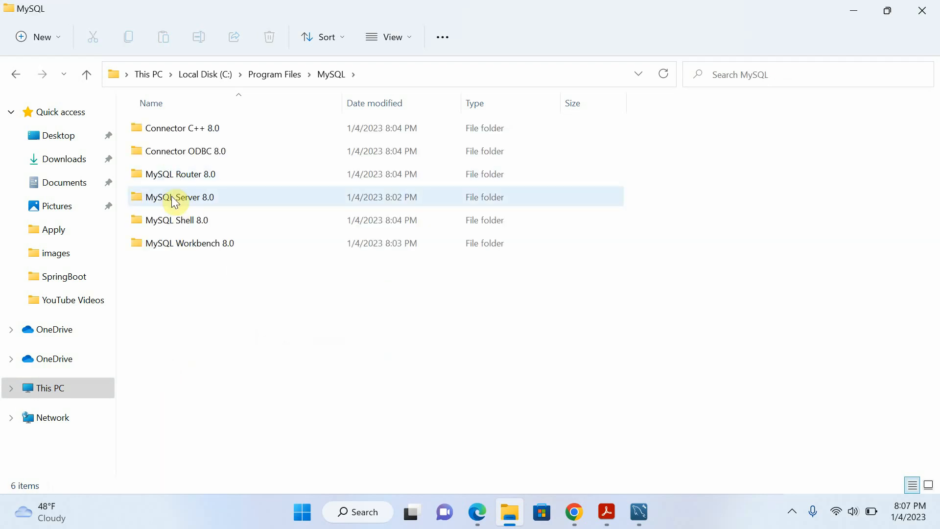
double_click(172, 197)
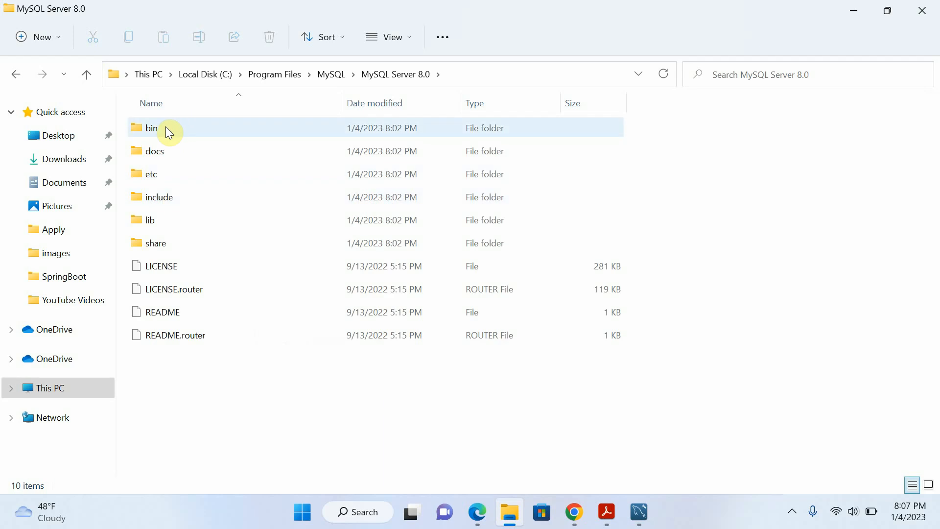
double_click(166, 127)
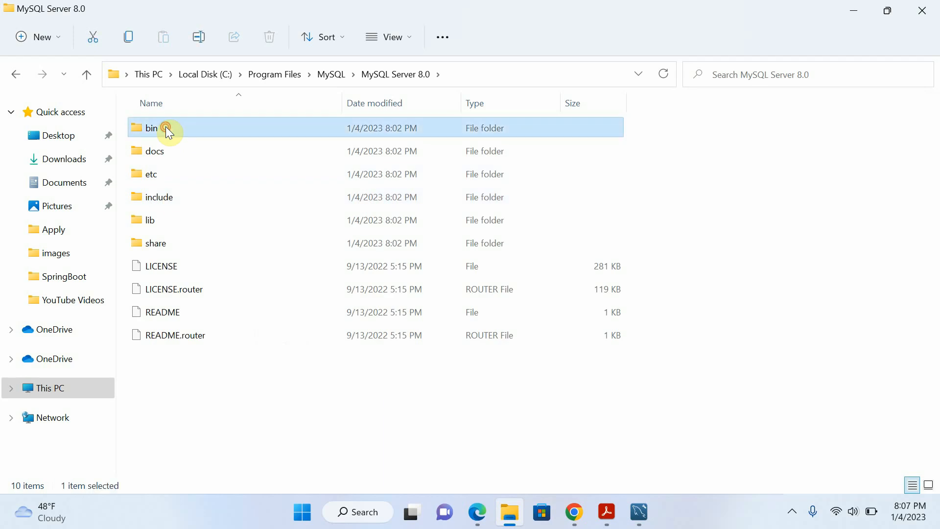
click(483, 79)
key(ctrl+c)
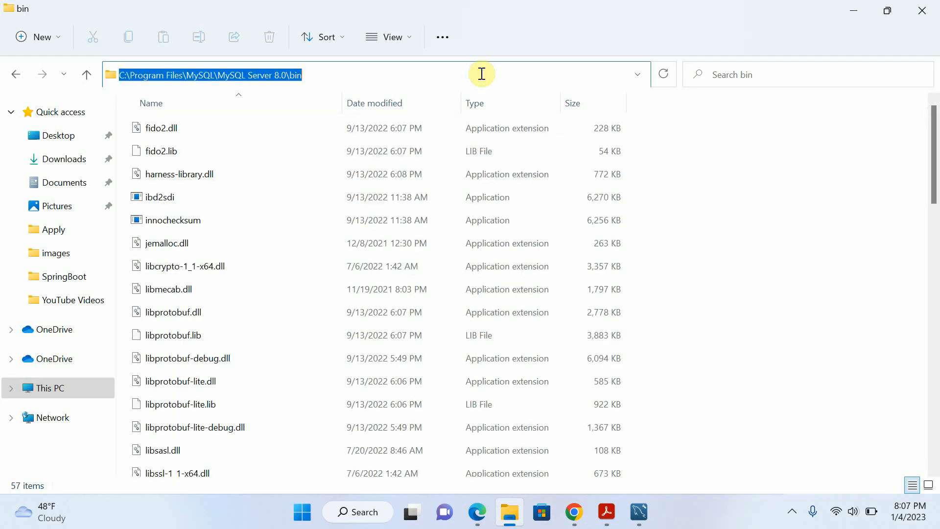
Search Windows for the account's environment variables and open the user variable Path for editing
click(362, 512)
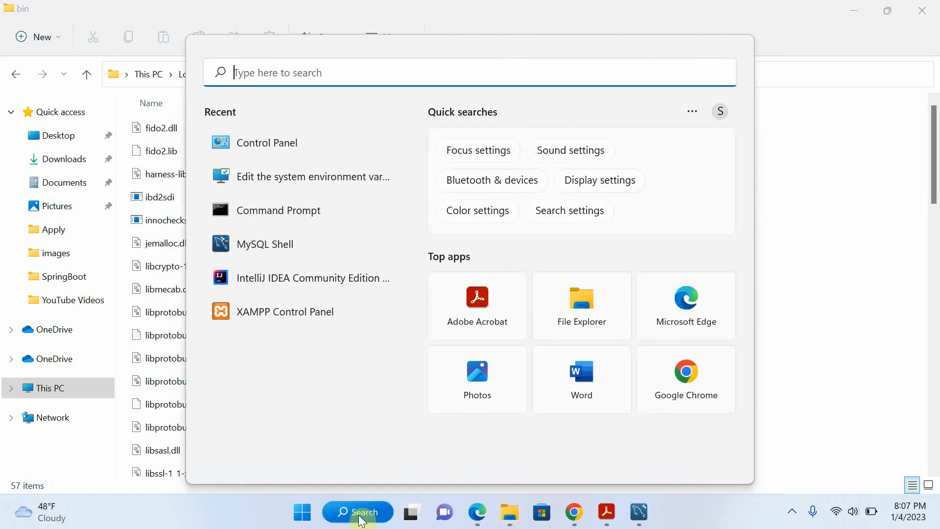
text(edit en)
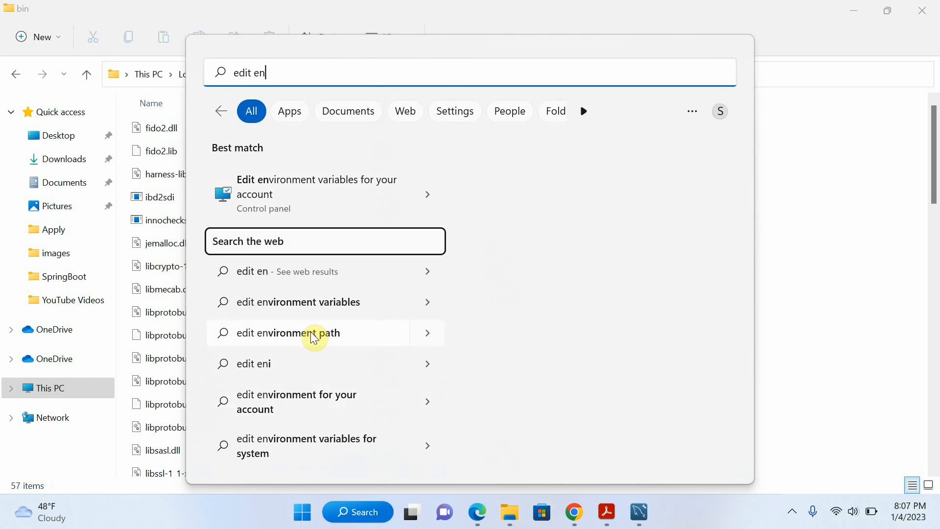
click(260, 193)
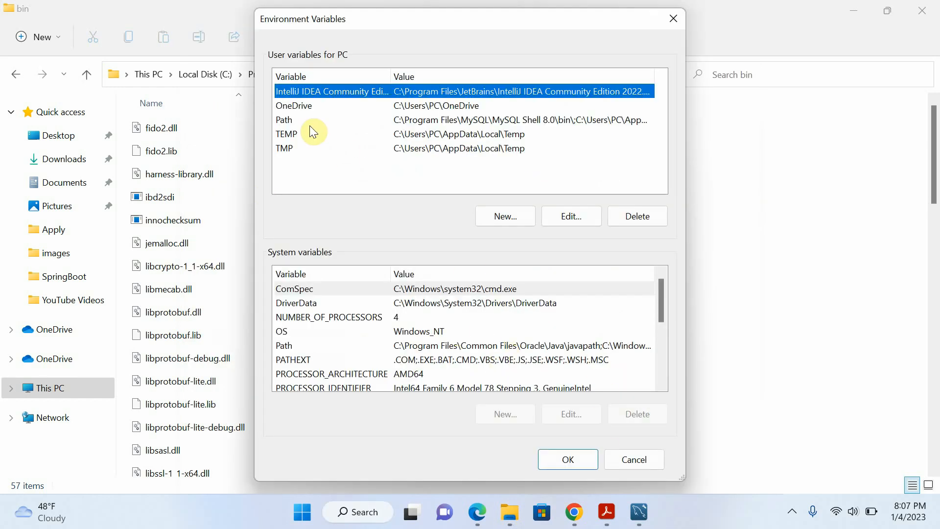
click(289, 121)
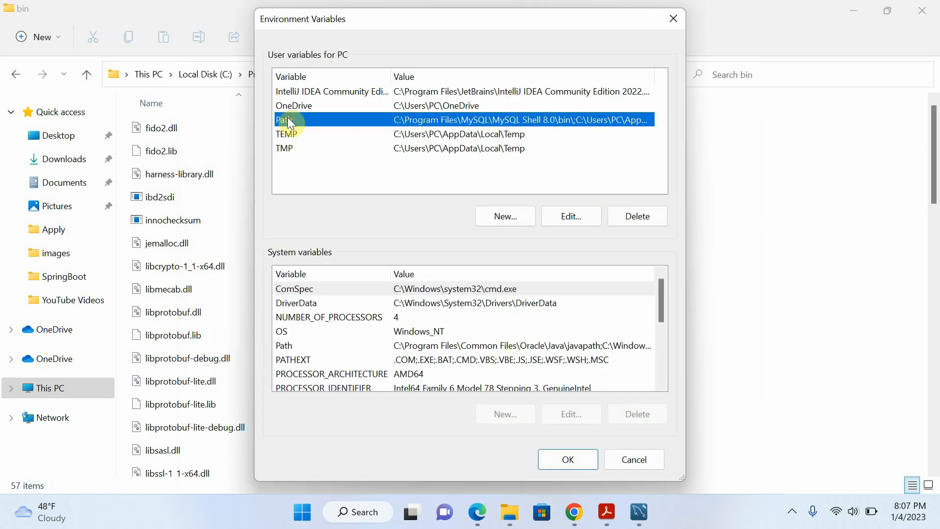
click(566, 216)
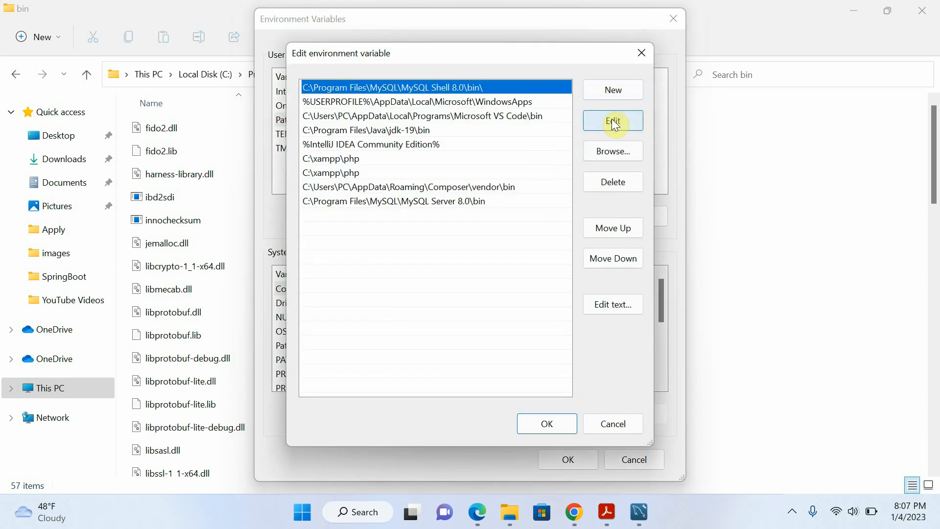
Add C:\Program Files\MySQL\MySQL Server 8.0\bin as a new Path entry, save the environment variables and return to the desktop
click(612, 119)
click(610, 91)
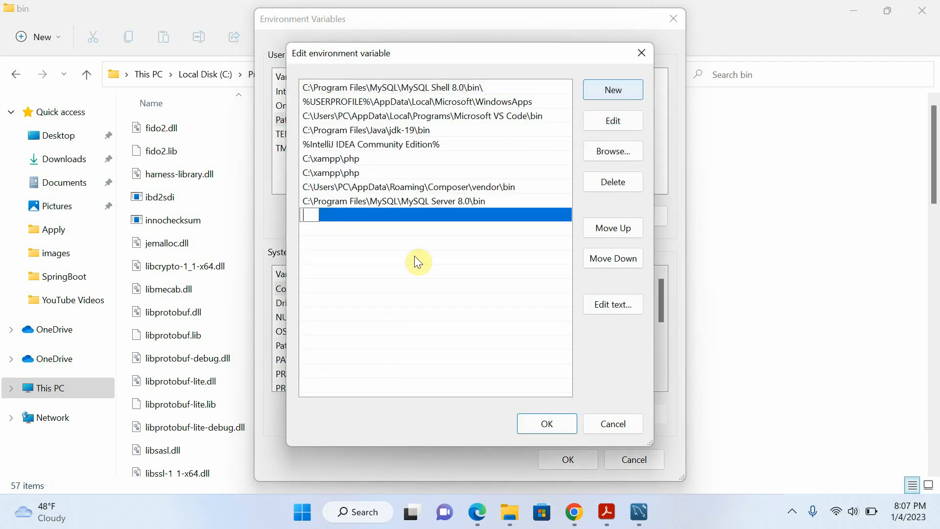
key(ctrl+v)
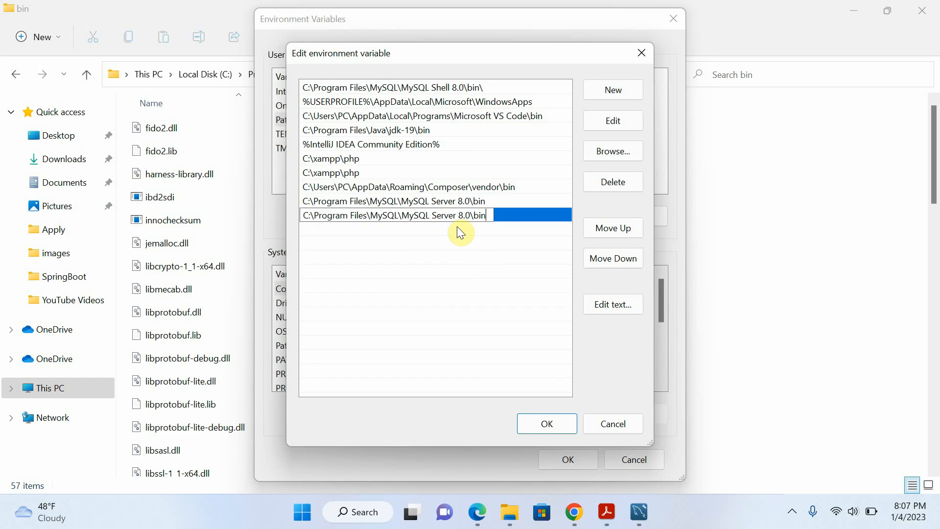
click(551, 415)
click(574, 458)
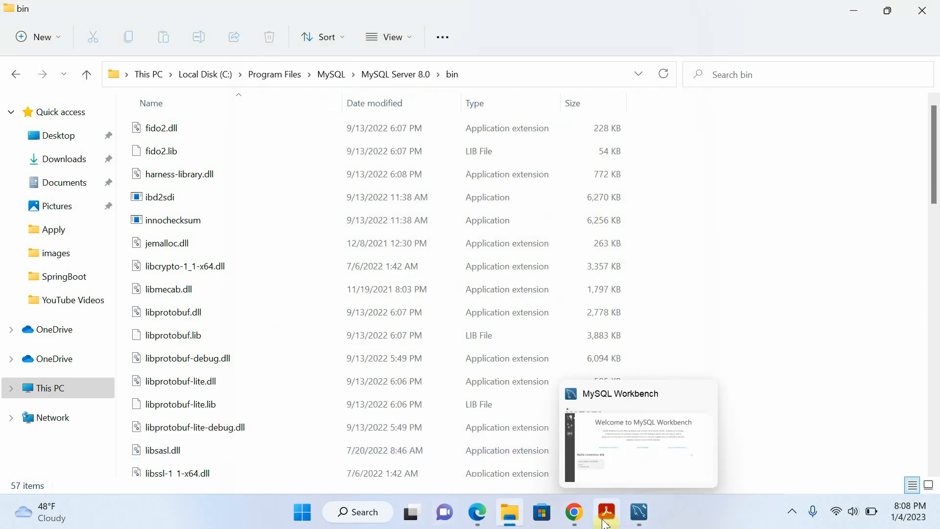
click(856, 11)
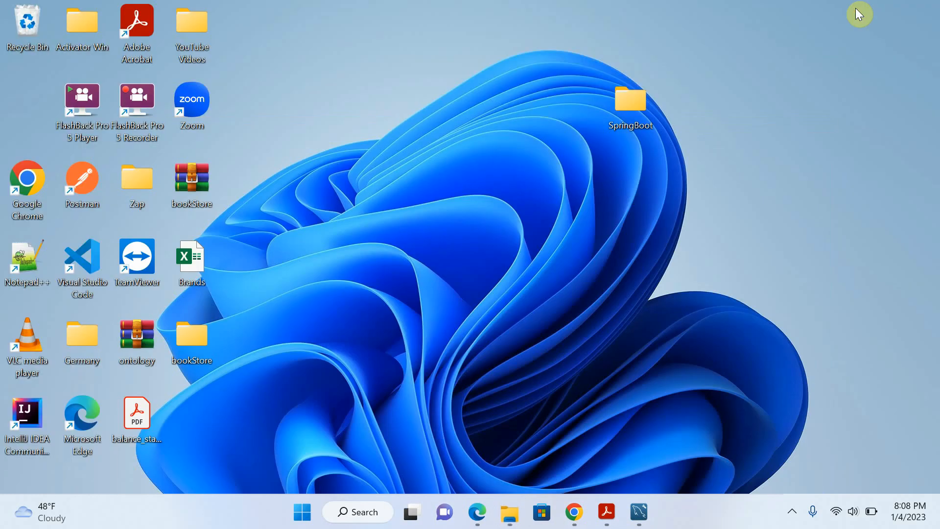
Open Command Prompt and check the installed MySQL version with mysql --version
click(360, 511)
text(cmd)
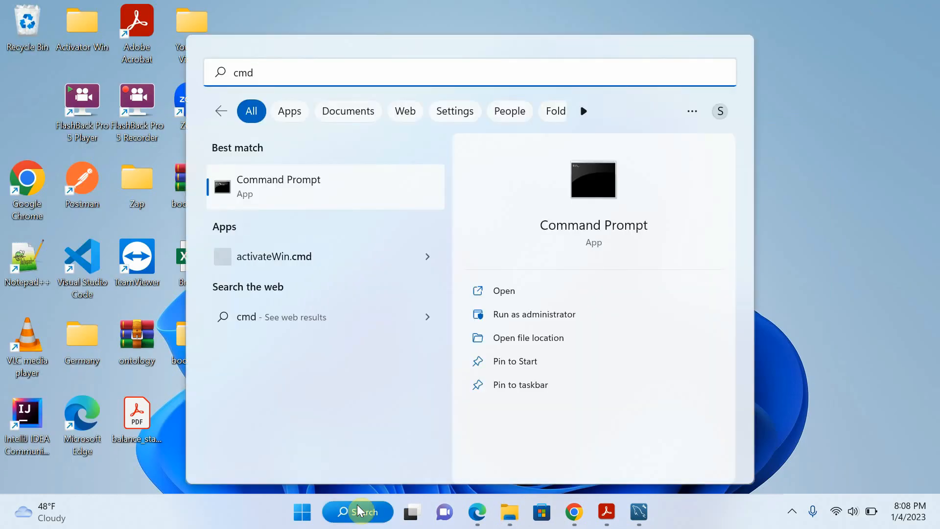
key(Return)
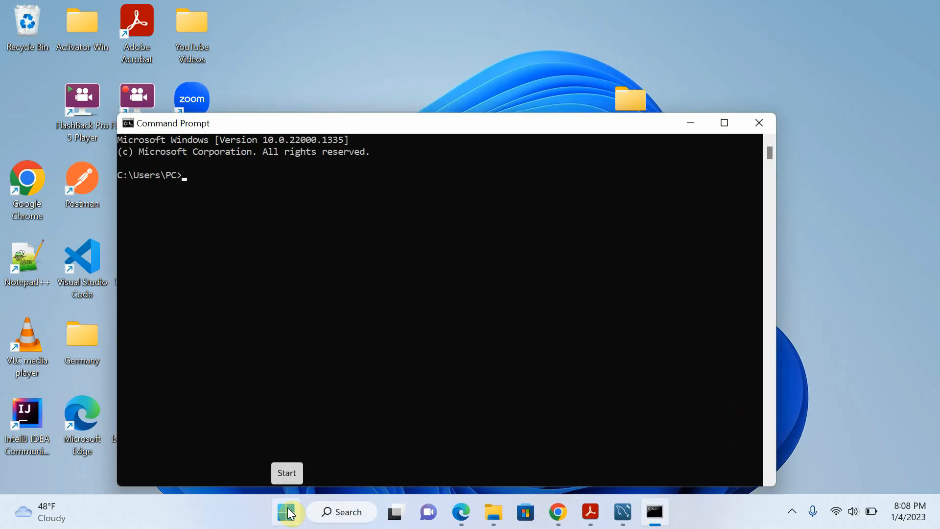
text(mysql --version)
key(Return)
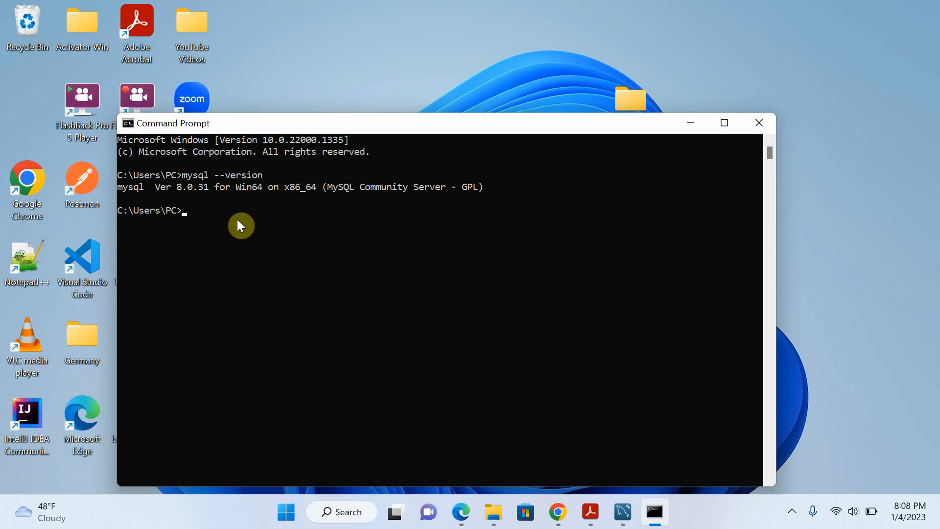
Log in to the MySQL server as root with mysql -u root -p, entering the root password
text(mys)
text(ql -u root)
text(-p)
key(Return)
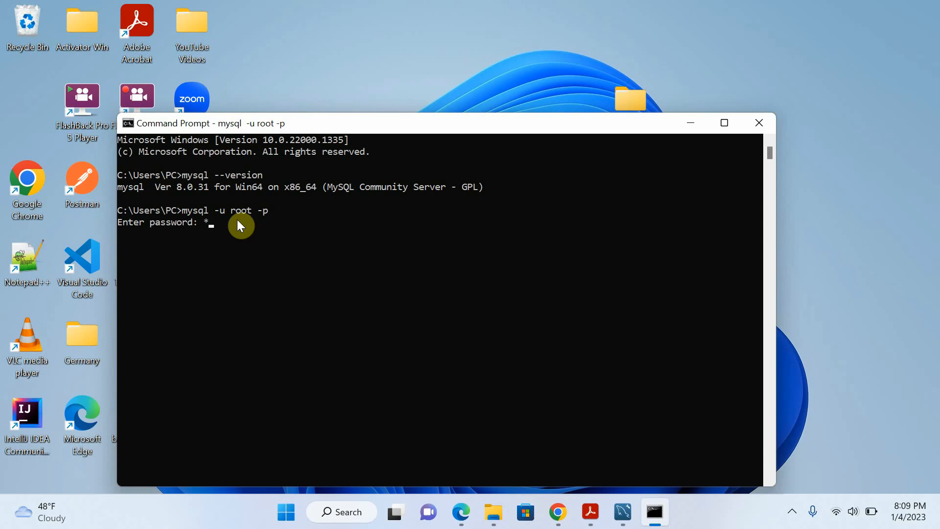
key(Return)
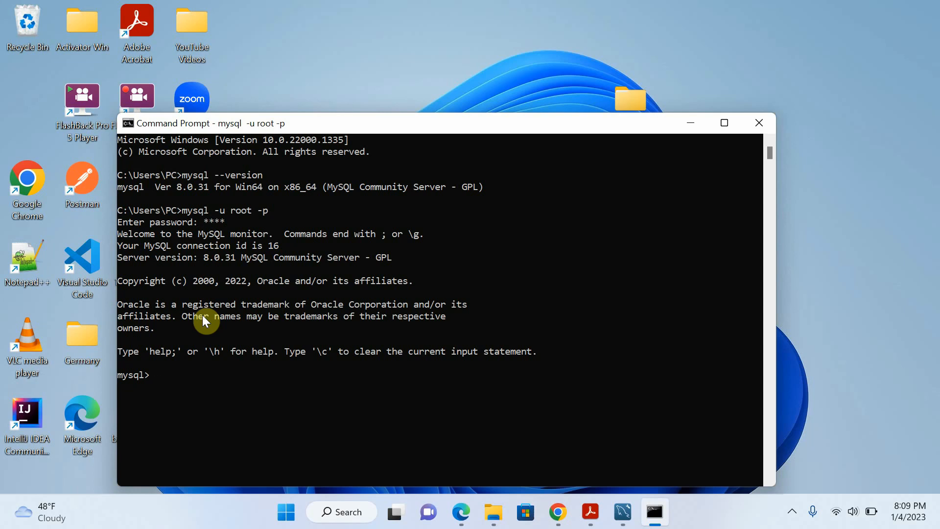
List the server's databases with show databases; and create a new database named khanpedia
text(show databases;)
key(Return)
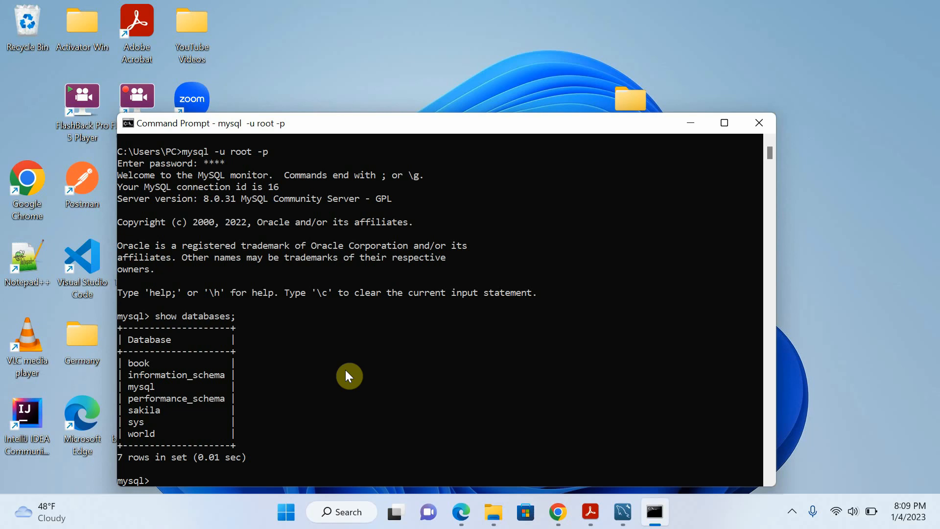
text(create database khna)
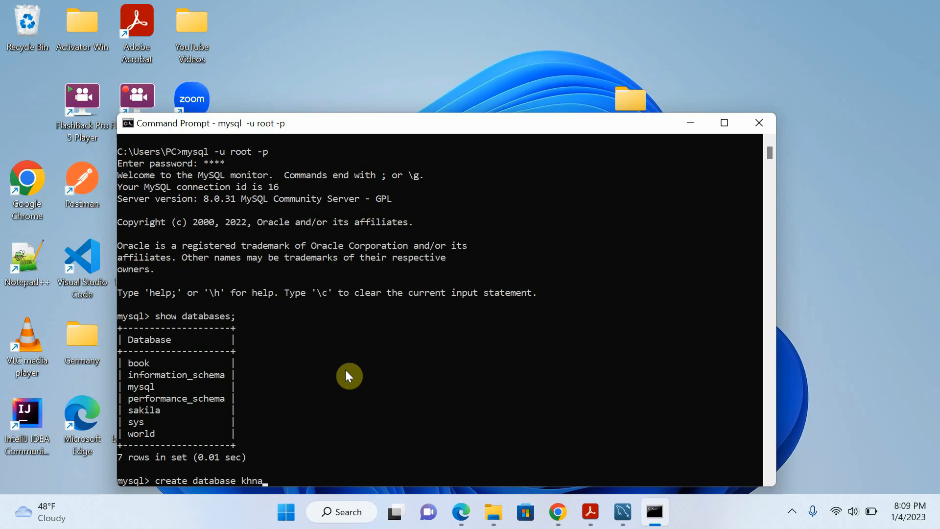
key(BackSpace)
key(BackSpace)
text(anpedia;)
key(Return)
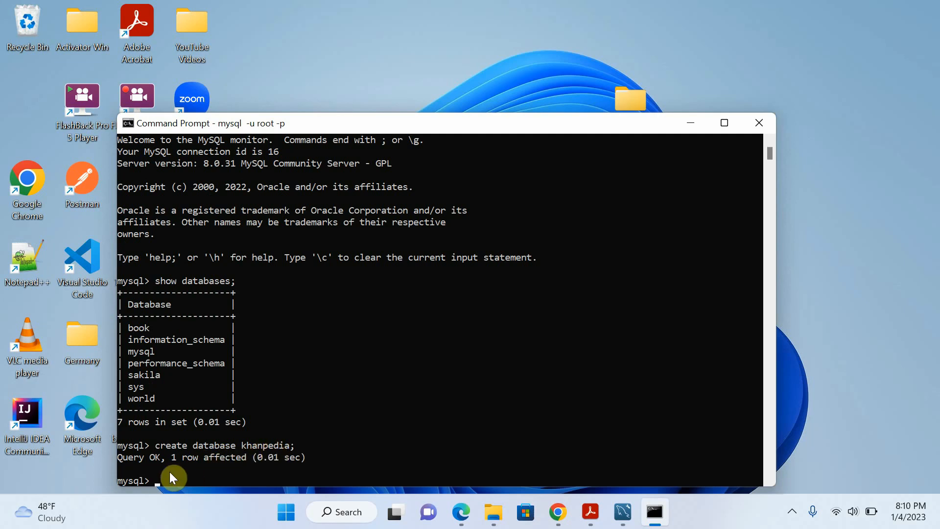
Recall and rerun the show databases; command to check the database list after creating khanpedia
key(Up)
key(Up)
key(Down)
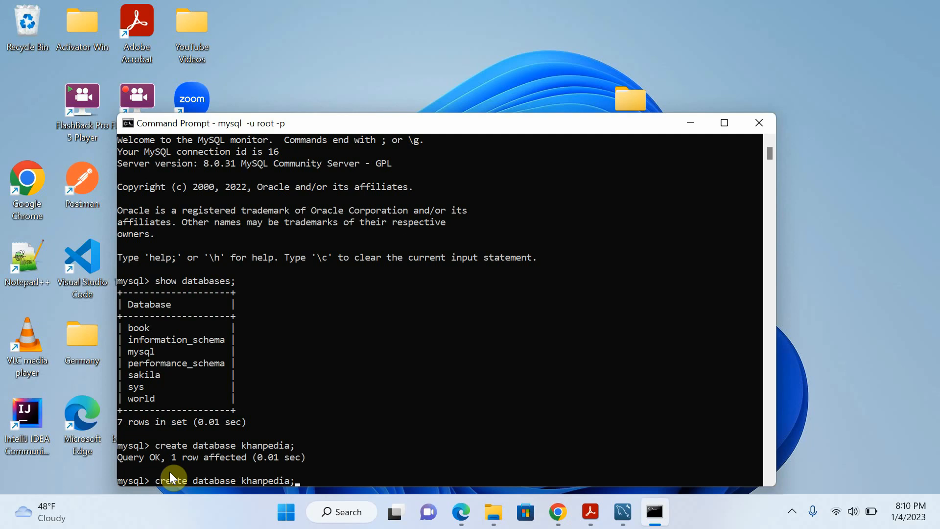
key(Up)
key(Return)
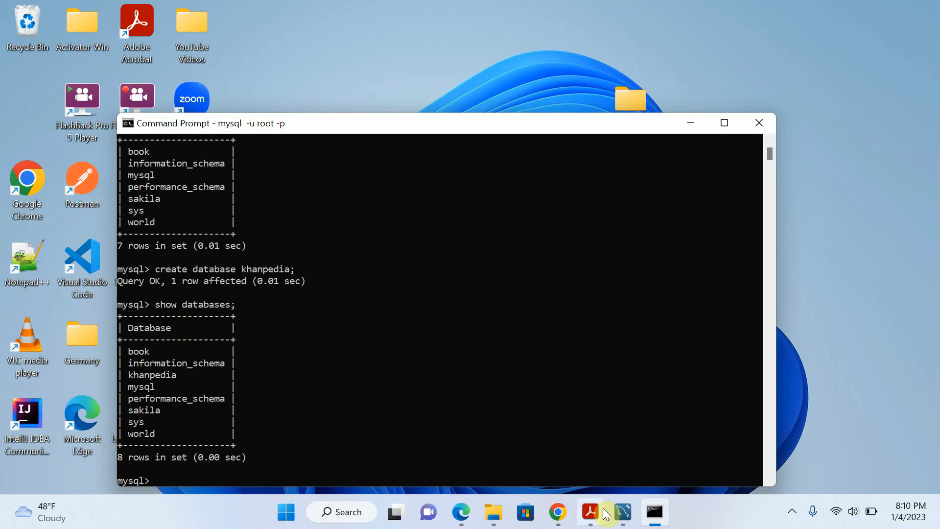
Search Windows for MySQL Shell and open it, and switch to the running MySQL Workbench window
click(346, 512)
text(my)
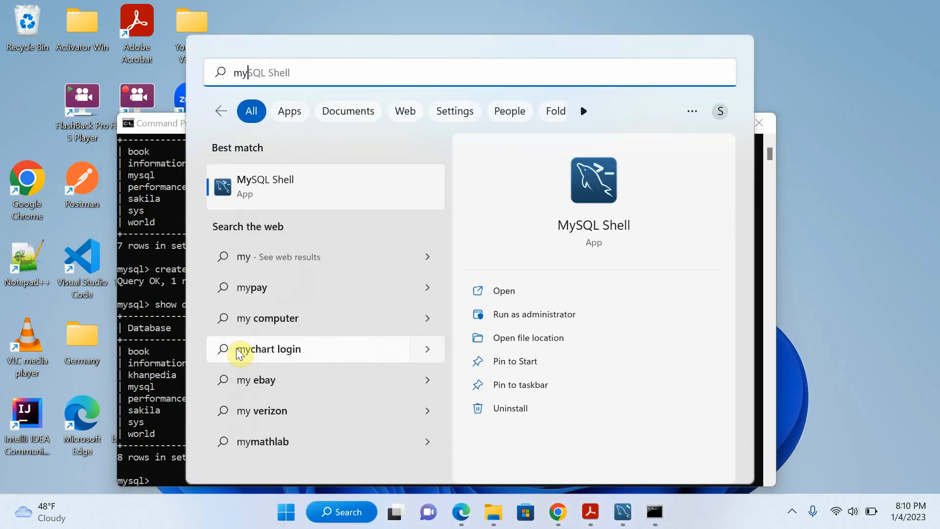
click(304, 191)
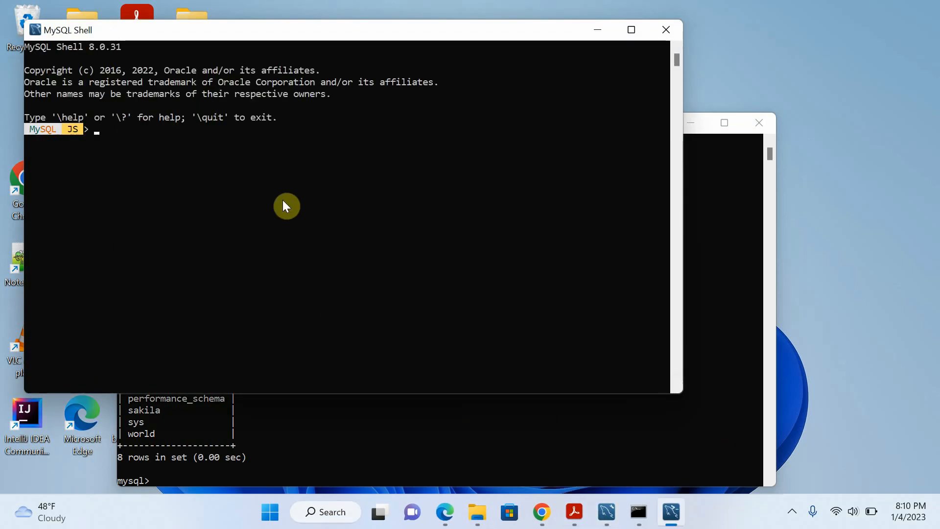
click(606, 512)
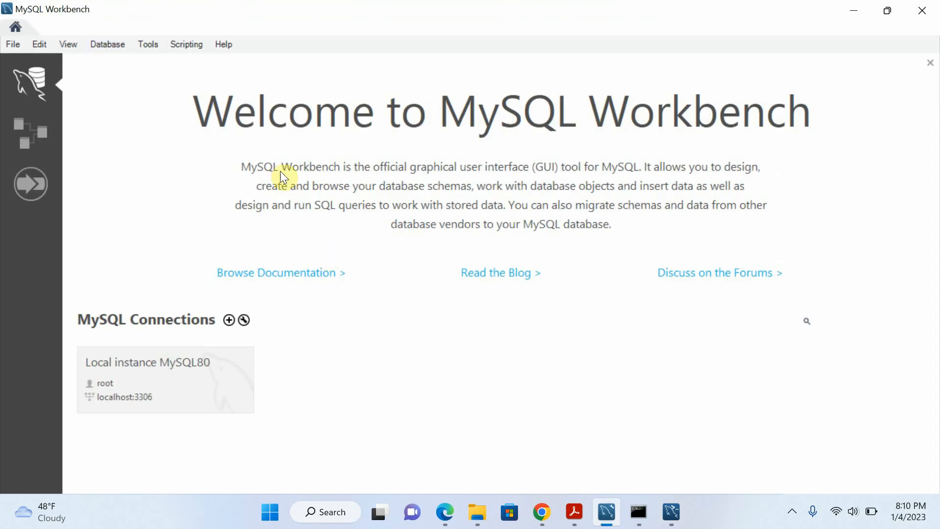